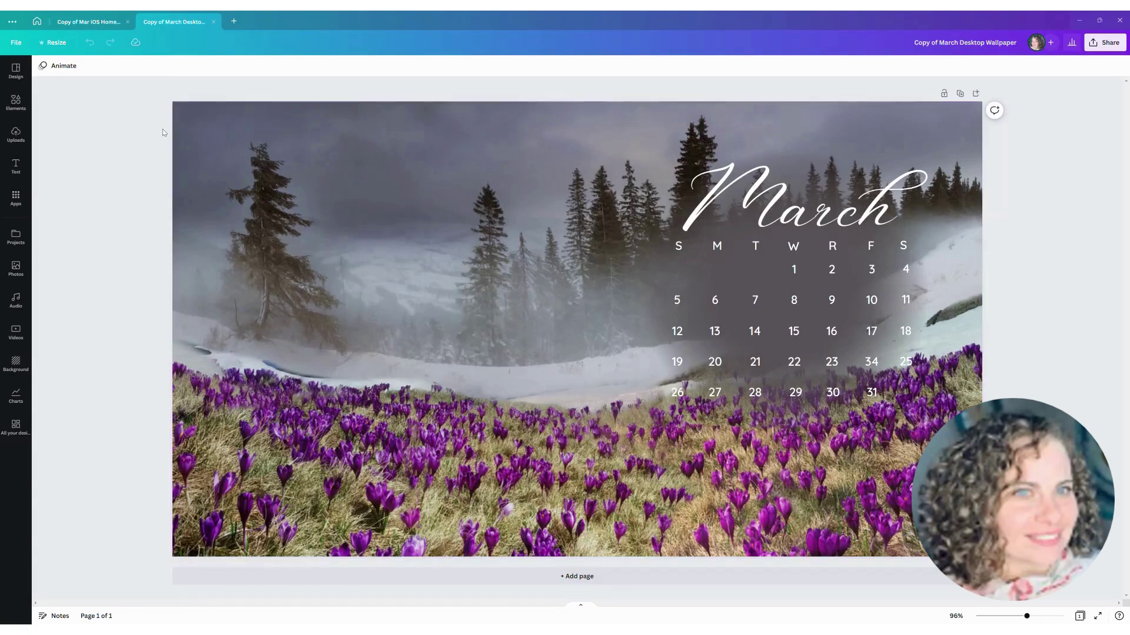
Step: Rename the design to 'April Desktop Wallpaper', replacing the 'Copy of March' prefix
left_click(15, 43)
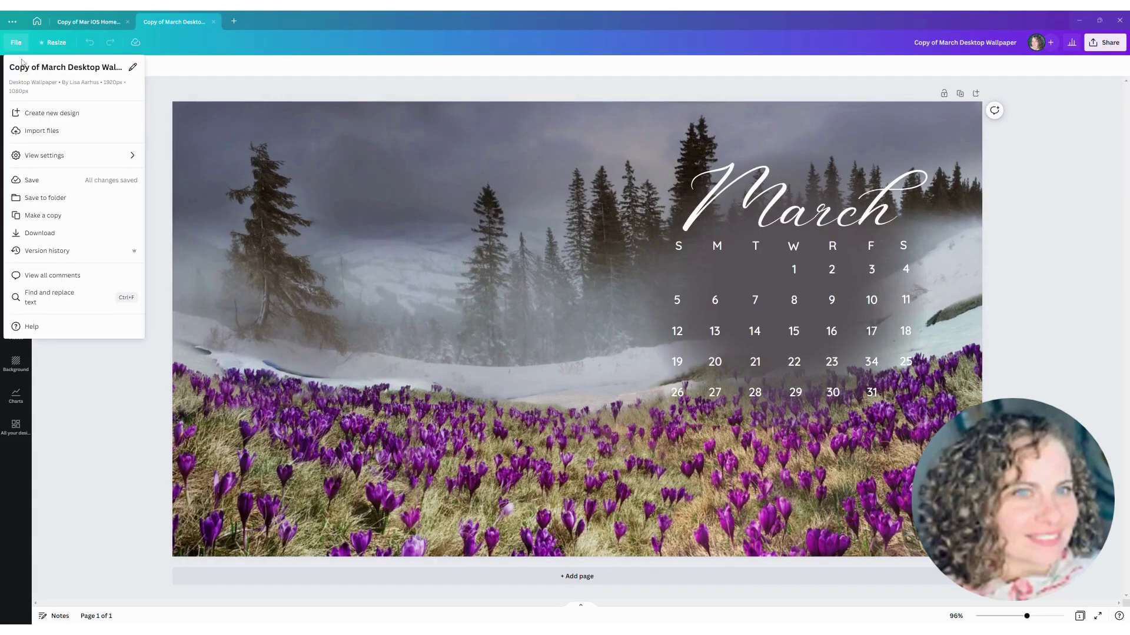
left_click(22, 68)
left_click(22, 70)
key("Delete")
key("Delete")
key("Delete")
key("Delete")
key("Delete")
key("Delete")
key("Delete")
key("Delete")
key("Delete")
key("Delete")
key("Delete")
key("Delete")
key("Delete")
key("Delete")
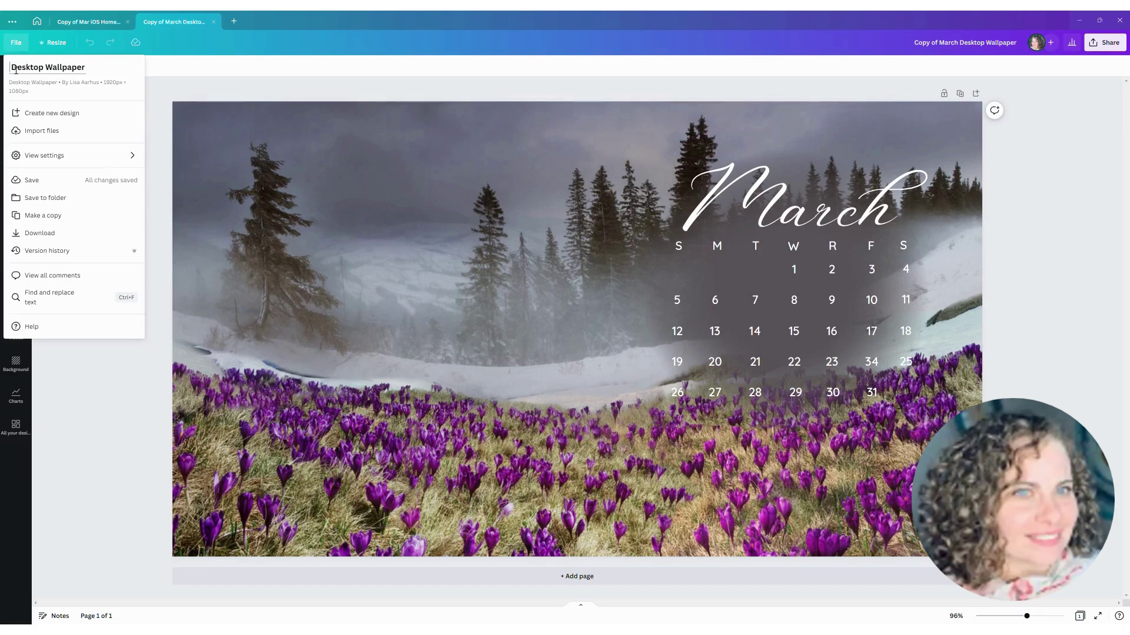
type("April")
key("Return")
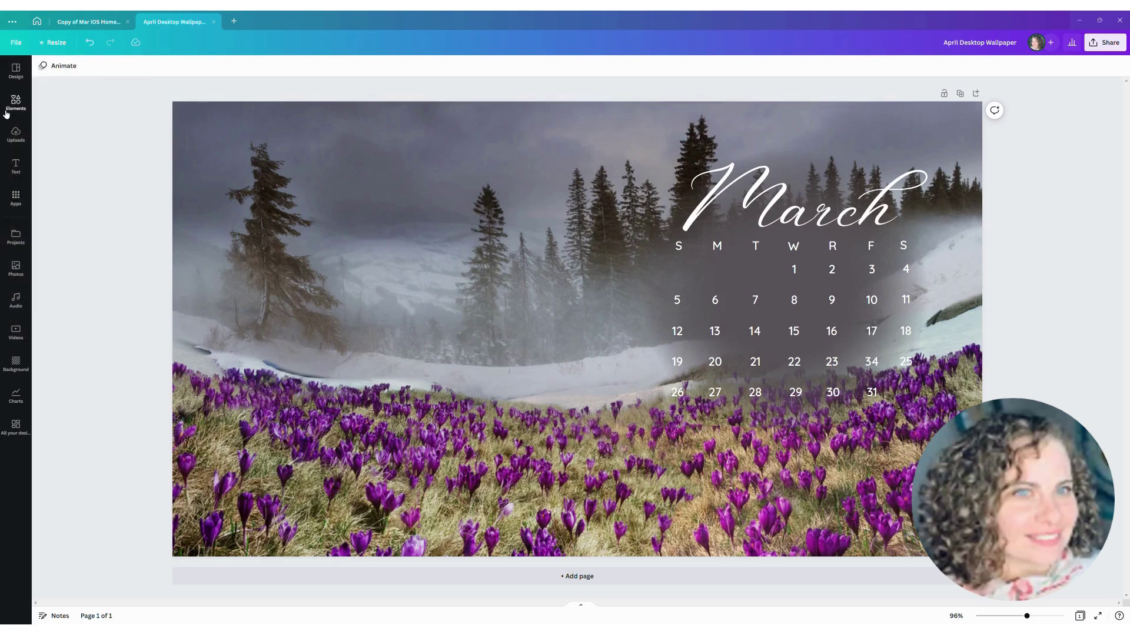
Step: Search the Elements library for 'April' and show only the Photos results
left_click(10, 109)
left_click(85, 71)
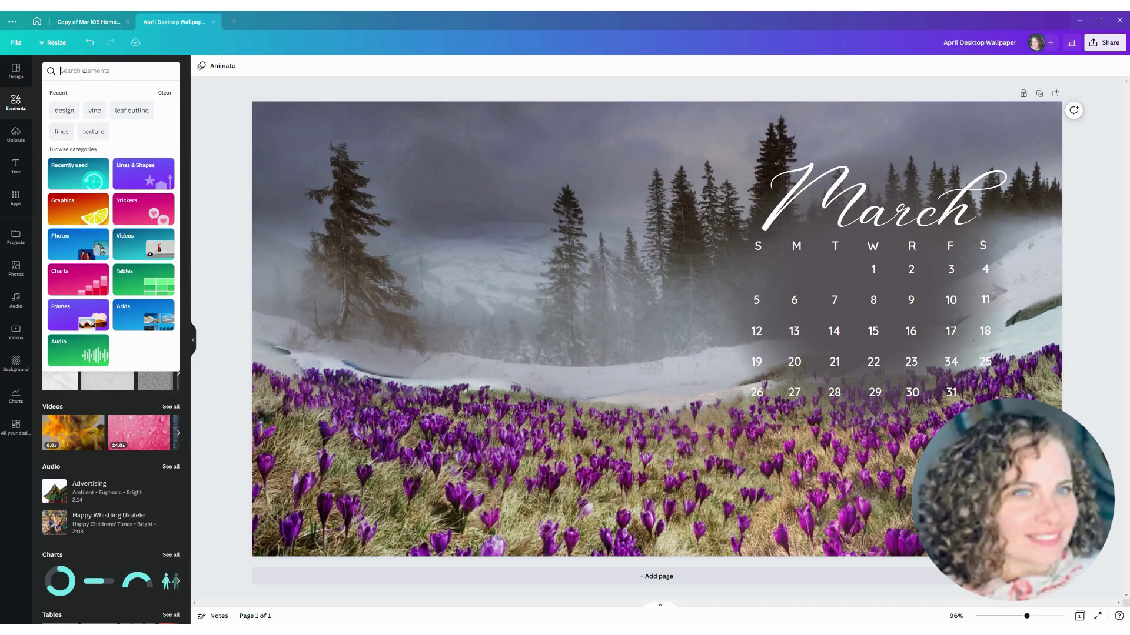
type("April")
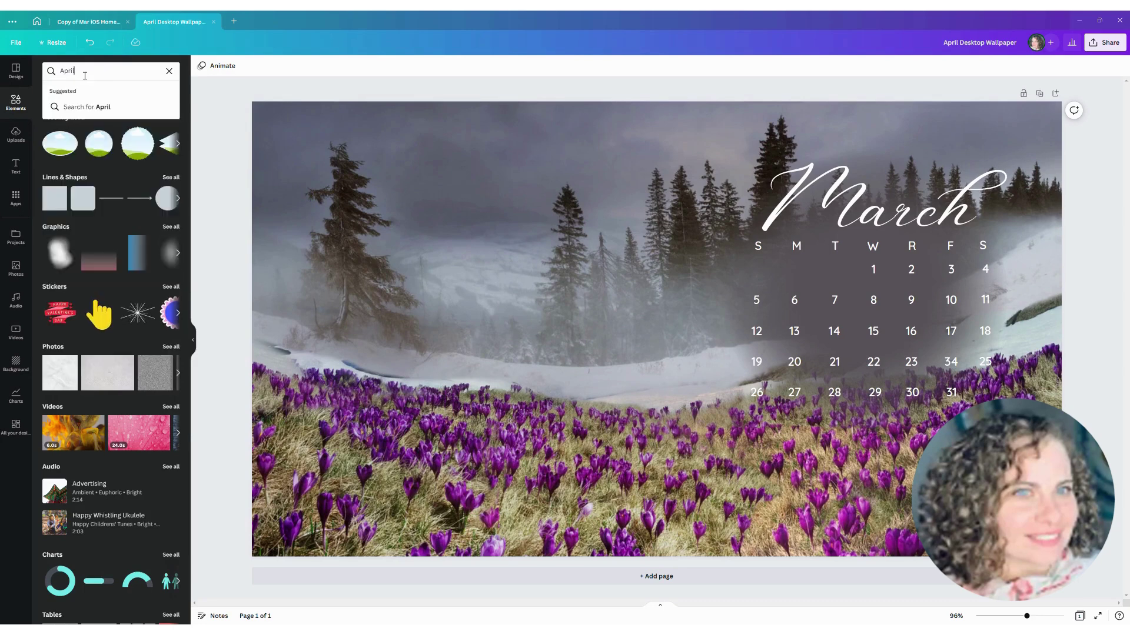
key("Return")
left_click(101, 93)
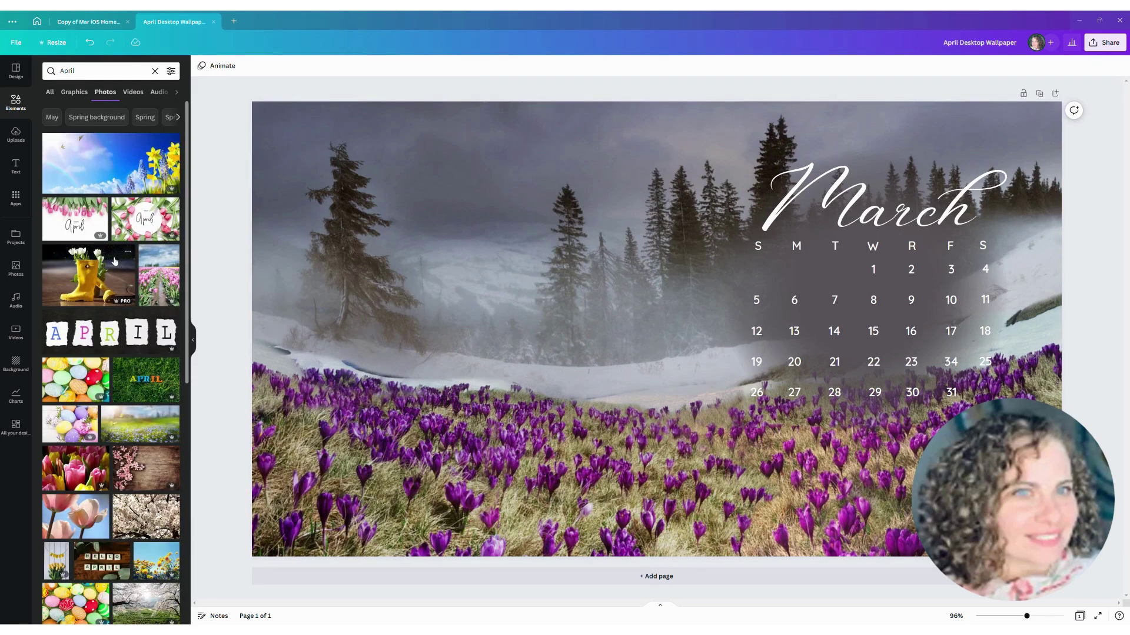
Step: Browse down through the April photo results of spring flowers and Easter images
scroll(115, 261, "down", 3)
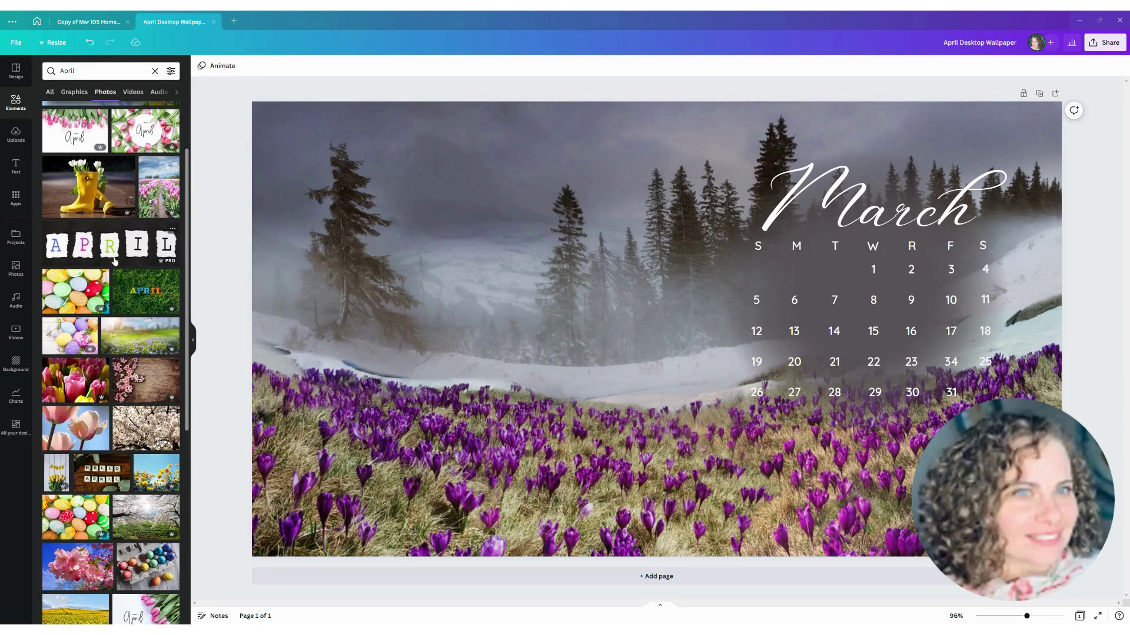
scroll(115, 262, "down", 3)
left_click_drag(126, 254, 143, 274)
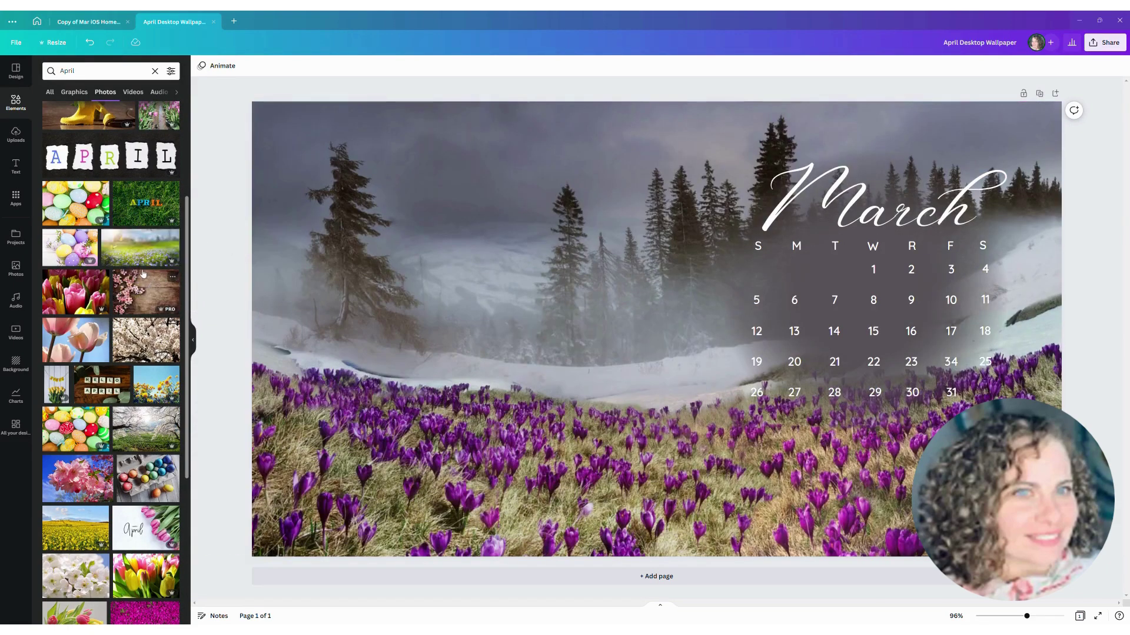
scroll(143, 274, "down", 5)
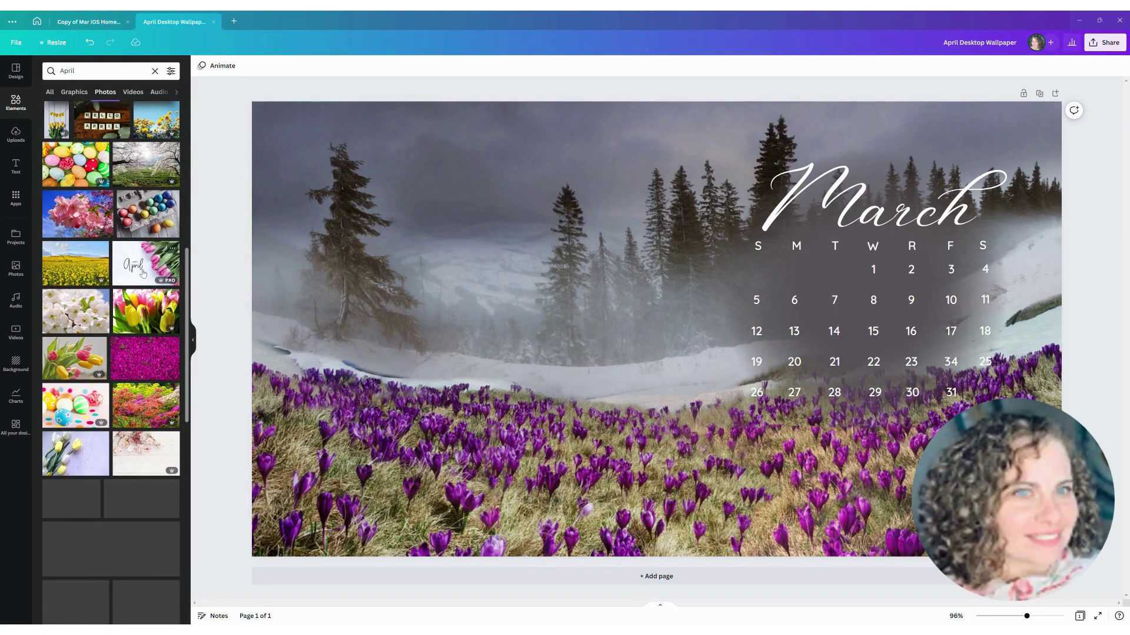
scroll(143, 274, "down", 1)
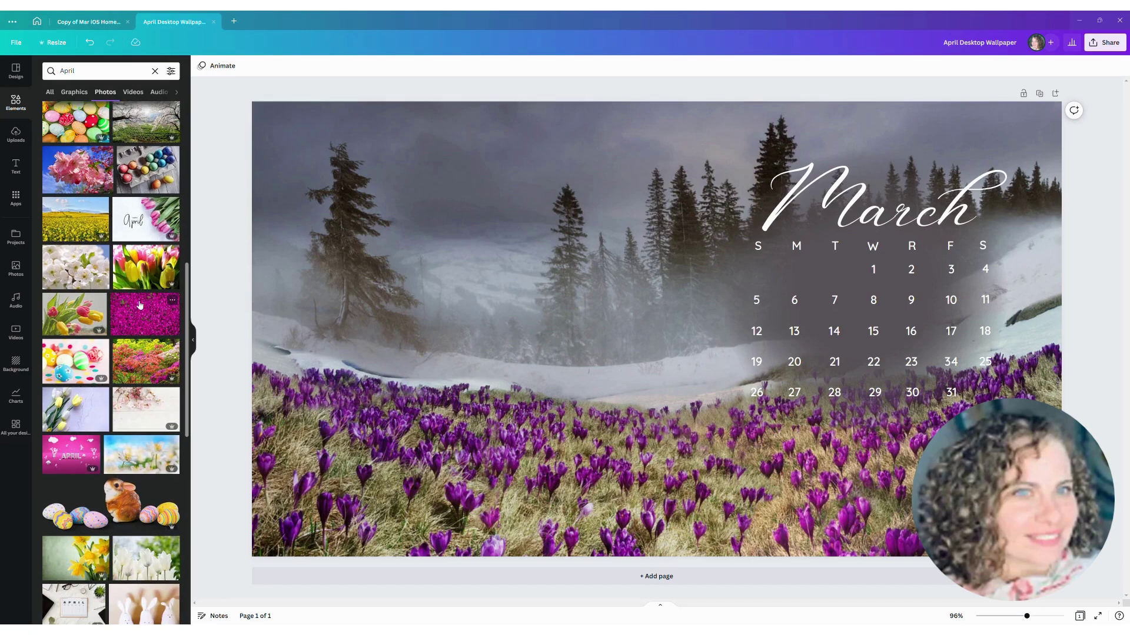
scroll(140, 304, "down", 3)
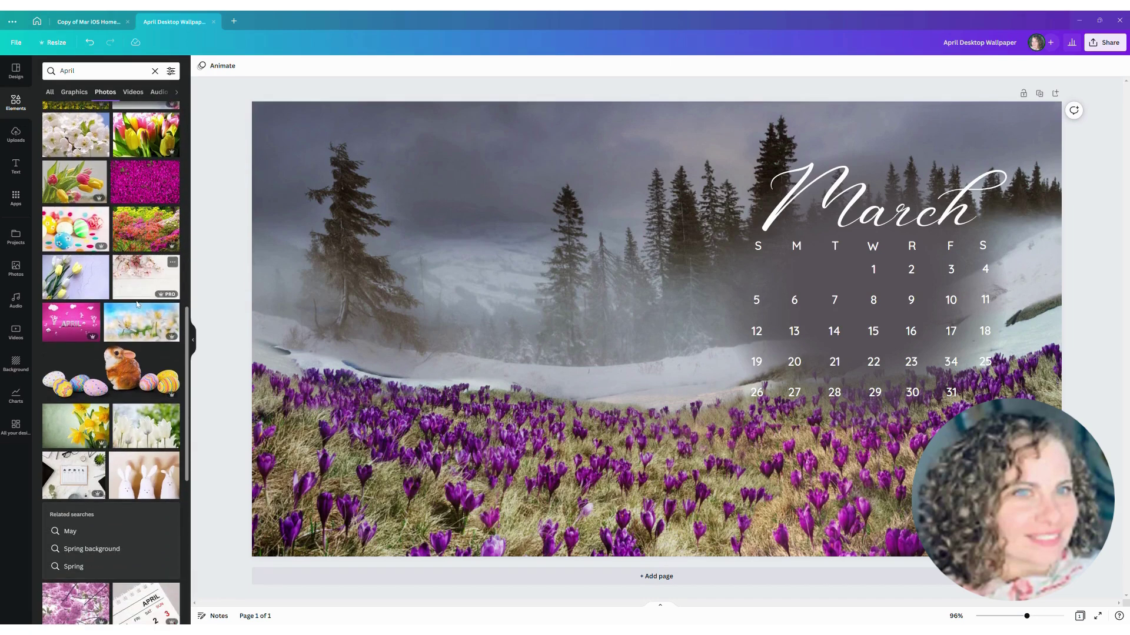
scroll(137, 305, "down", 3)
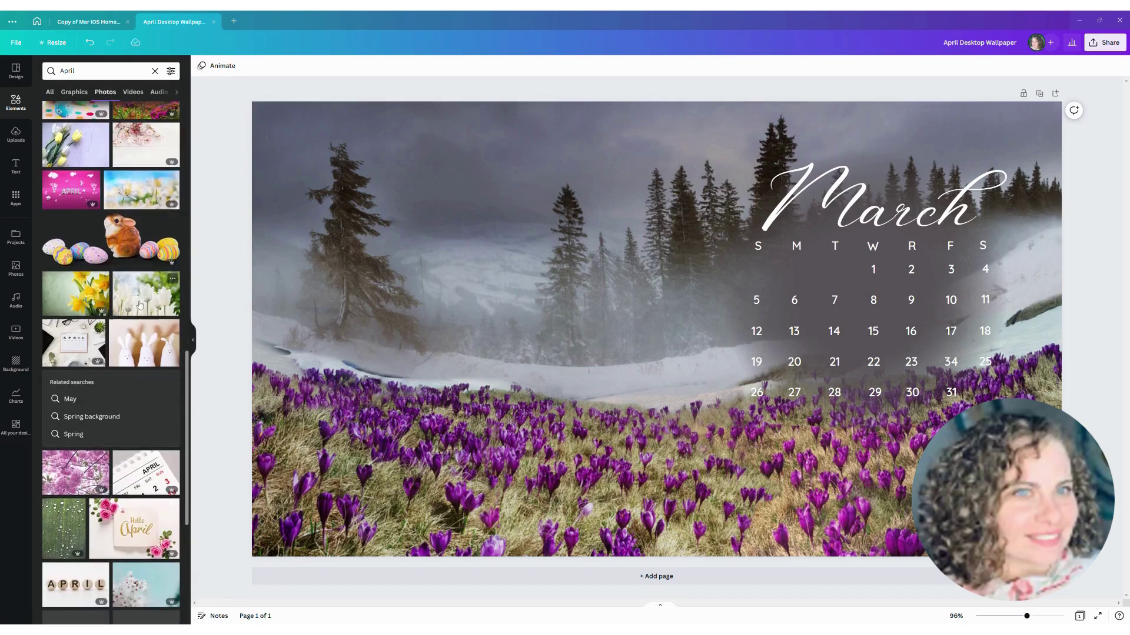
scroll(138, 305, "down", 2)
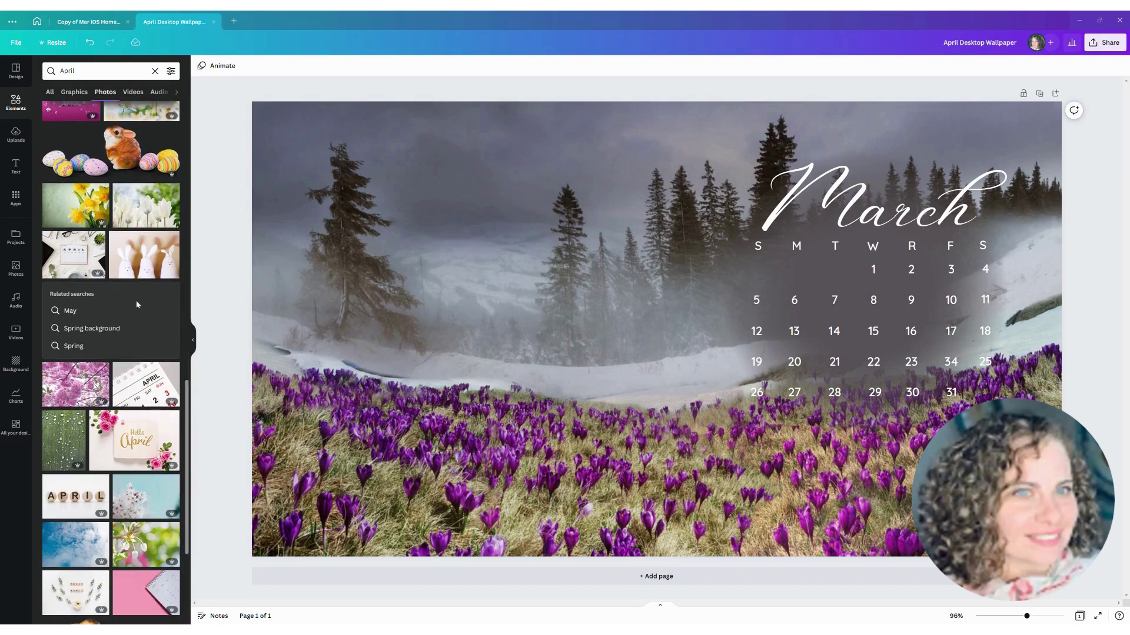
scroll(137, 305, "down", 4)
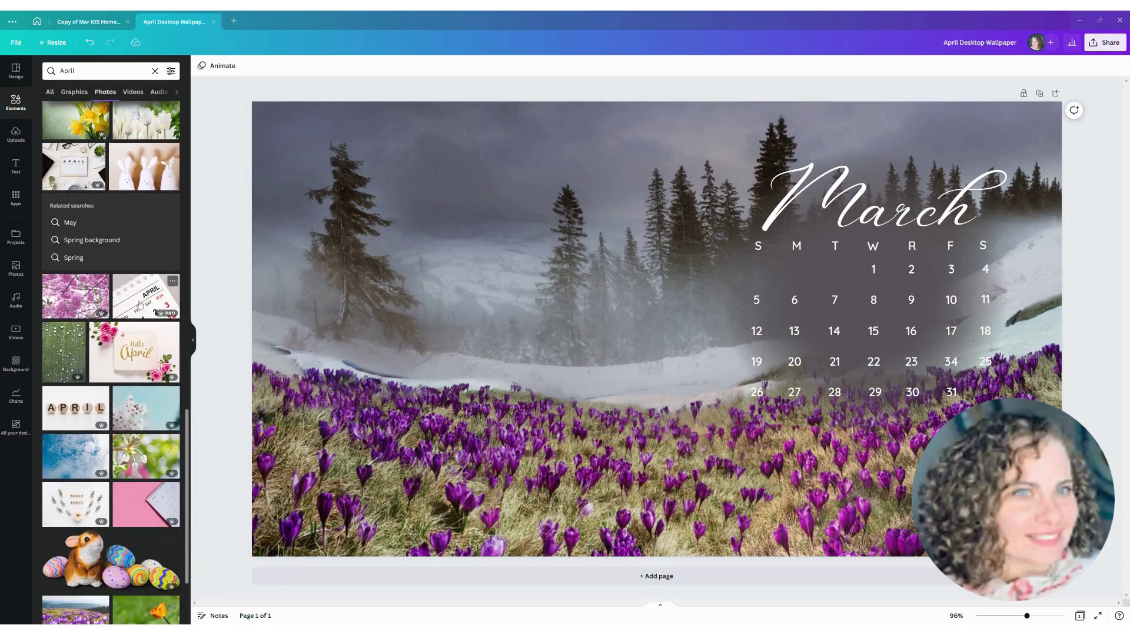
scroll(139, 305, "down", 4)
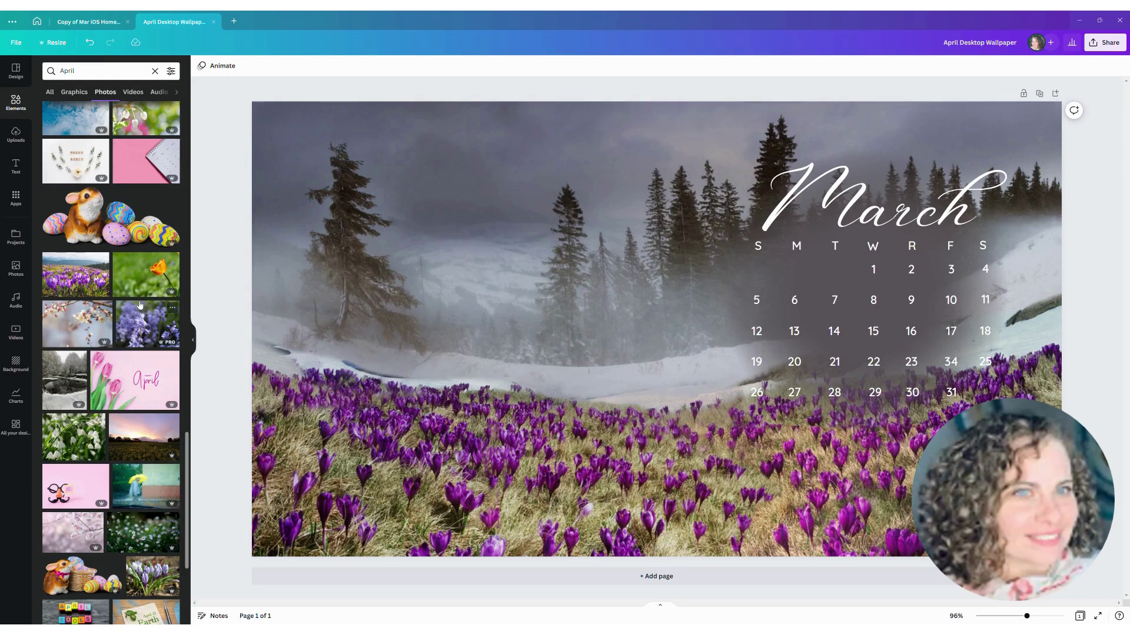
scroll(140, 305, "down", 3)
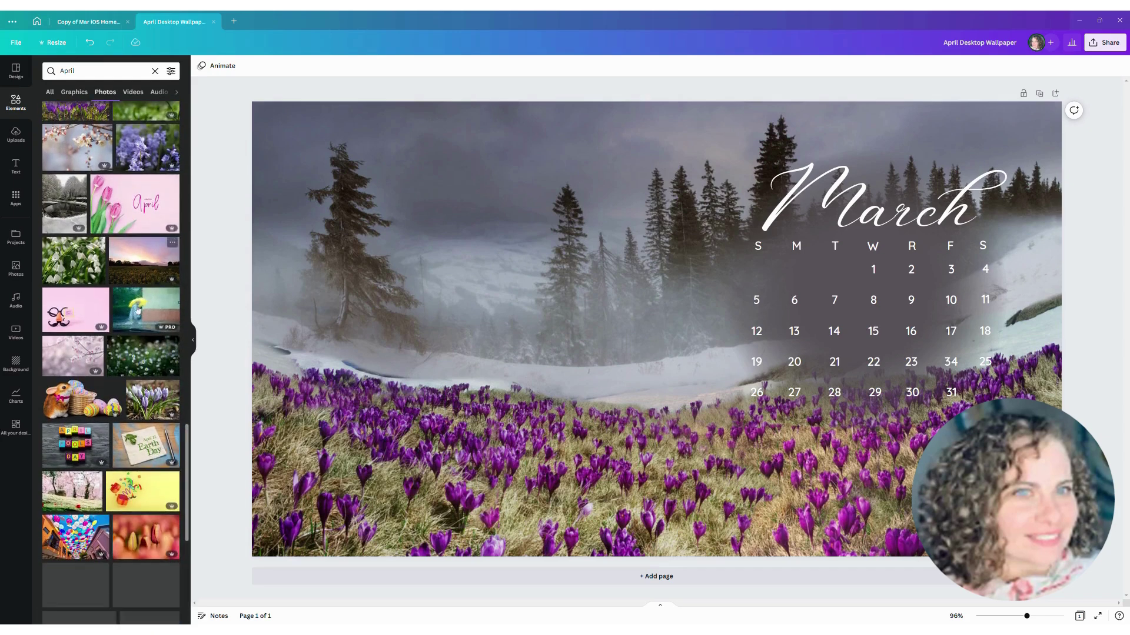
Step: Try the blurry red-stem flower photo as the wallpaper background
left_click_drag(142, 350, 287, 388)
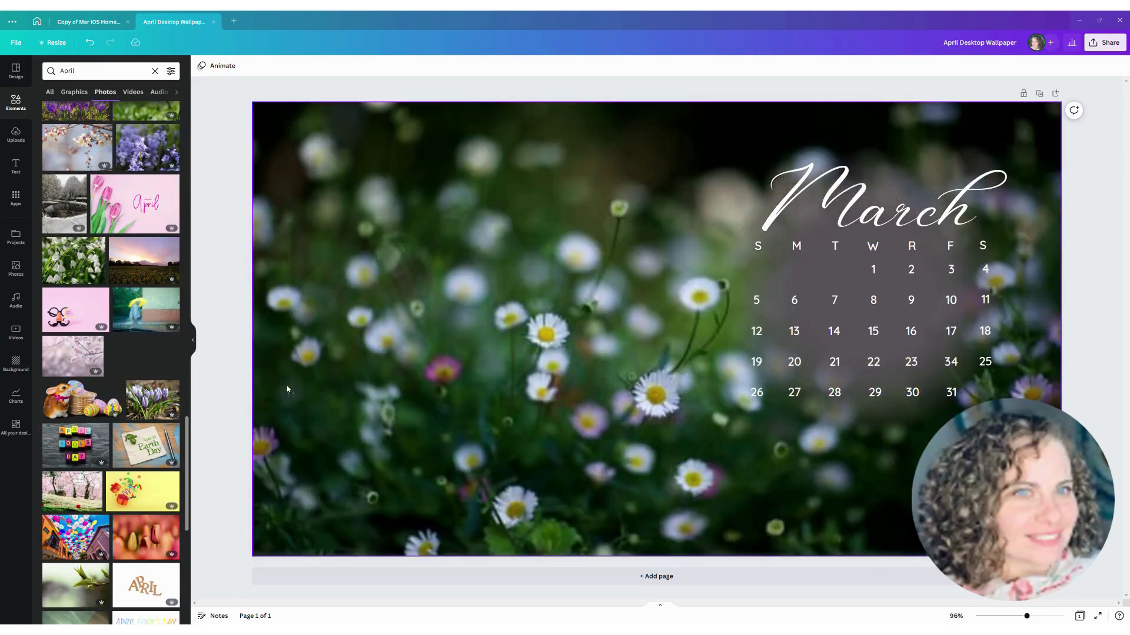
left_click_drag(287, 386, 176, 350)
scroll(173, 345, "down", 4)
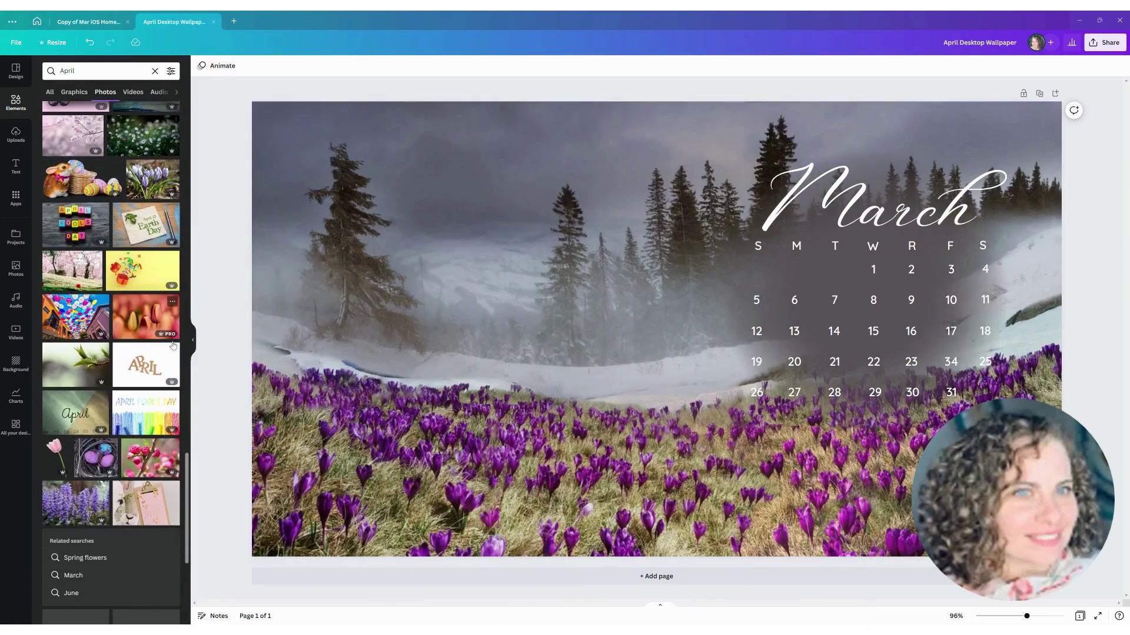
scroll(171, 345, "down", 3)
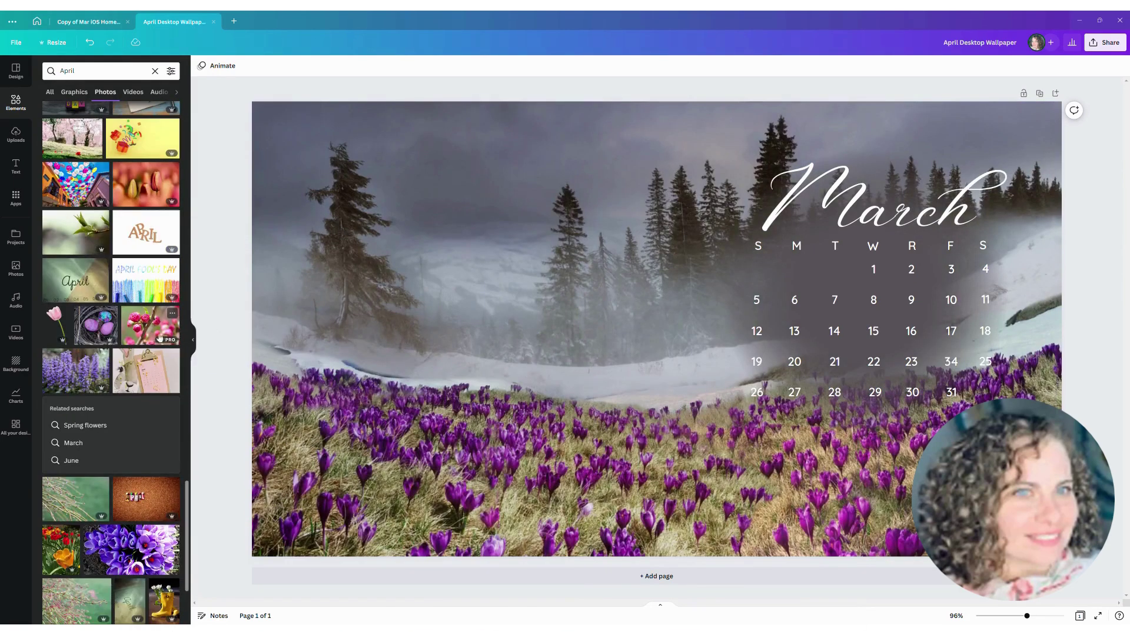
scroll(150, 328, "down", 4)
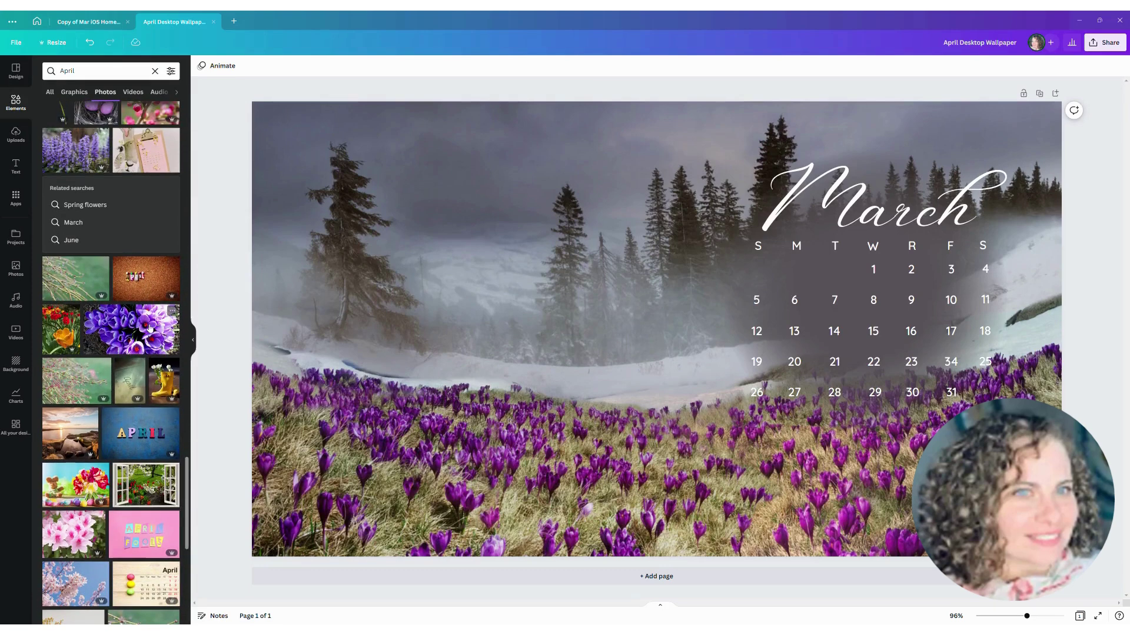
scroll(150, 328, "down", 3)
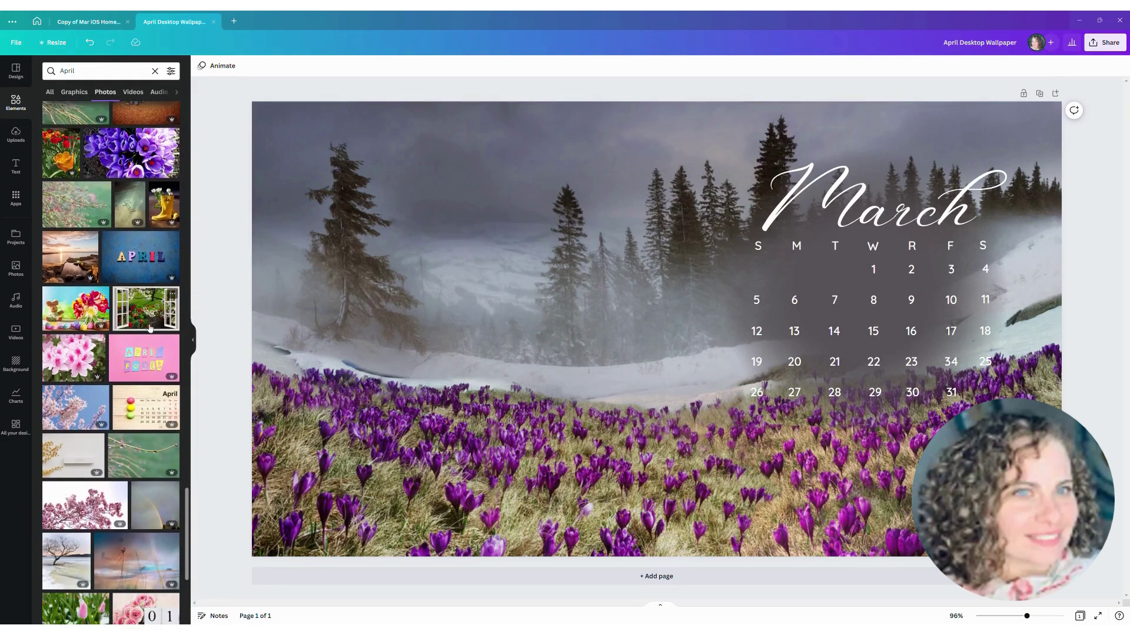
scroll(150, 328, "down", 1)
scroll(150, 329, "down", 3)
left_click_drag(168, 387, 269, 390)
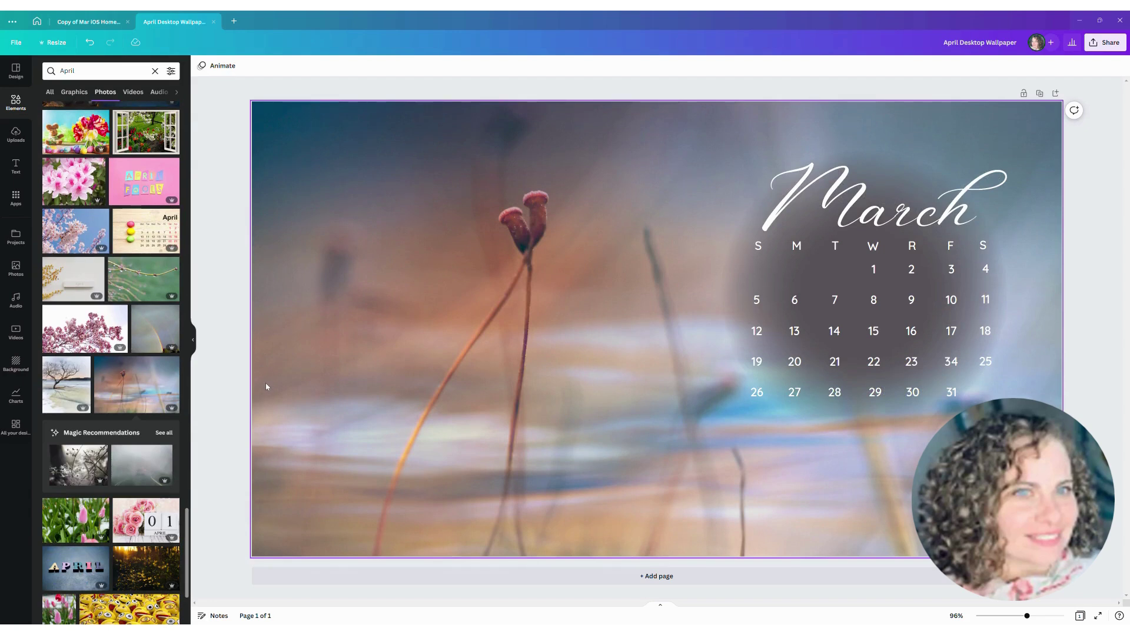
Step: Swap the background to the purple flower photo instead
scroll(172, 393, "down", 5)
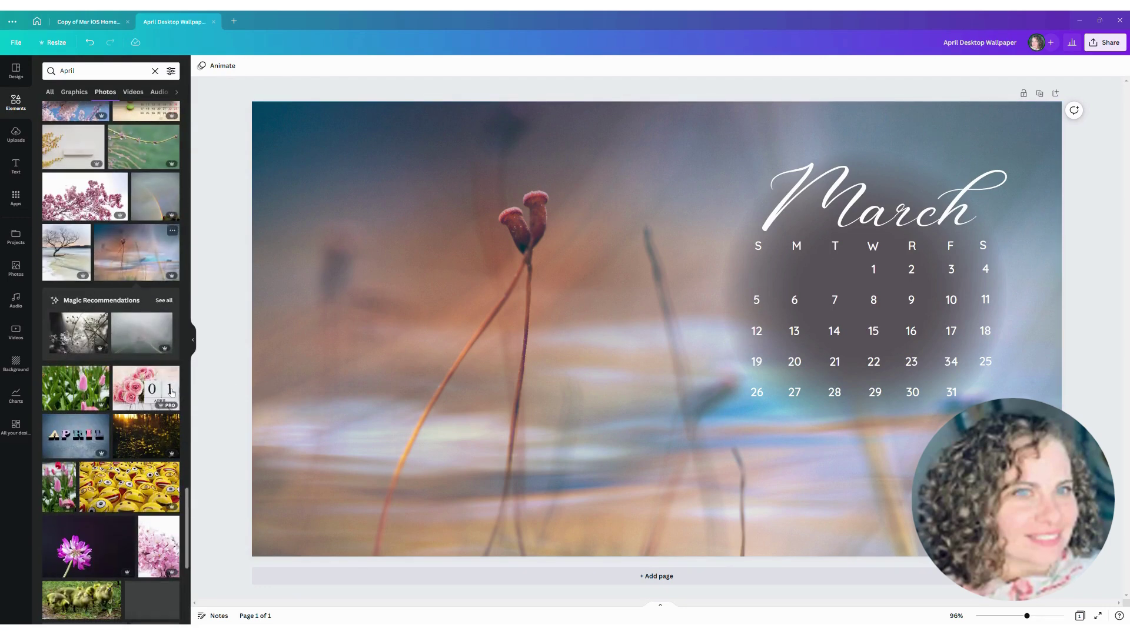
scroll(172, 393, "down", 2)
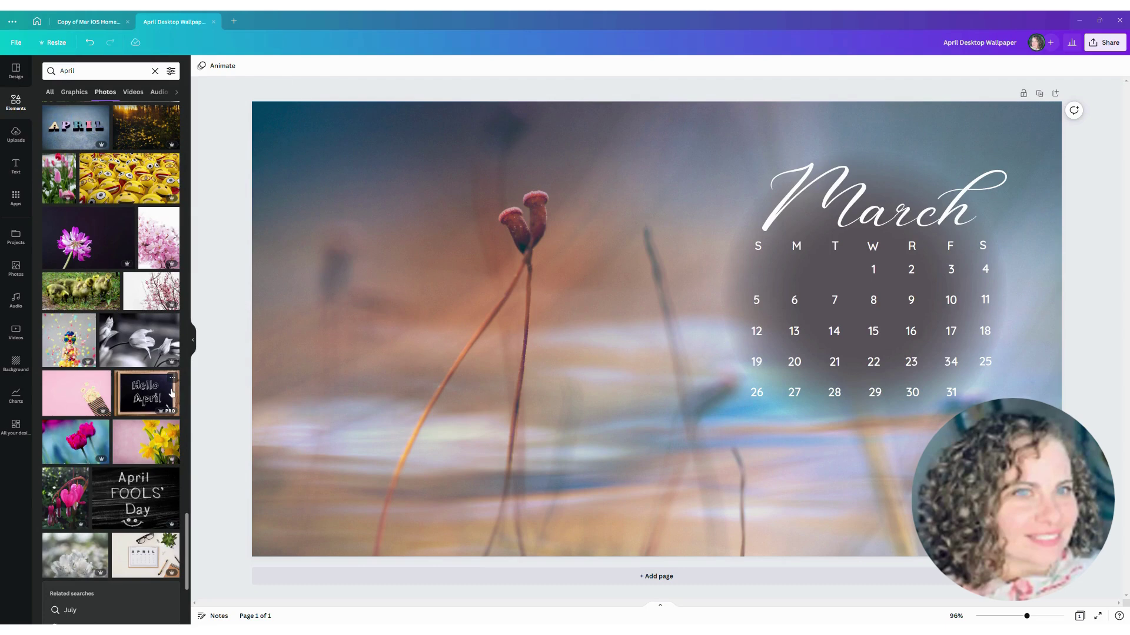
scroll(172, 393, "down", 2)
scroll(172, 393, "down", 4)
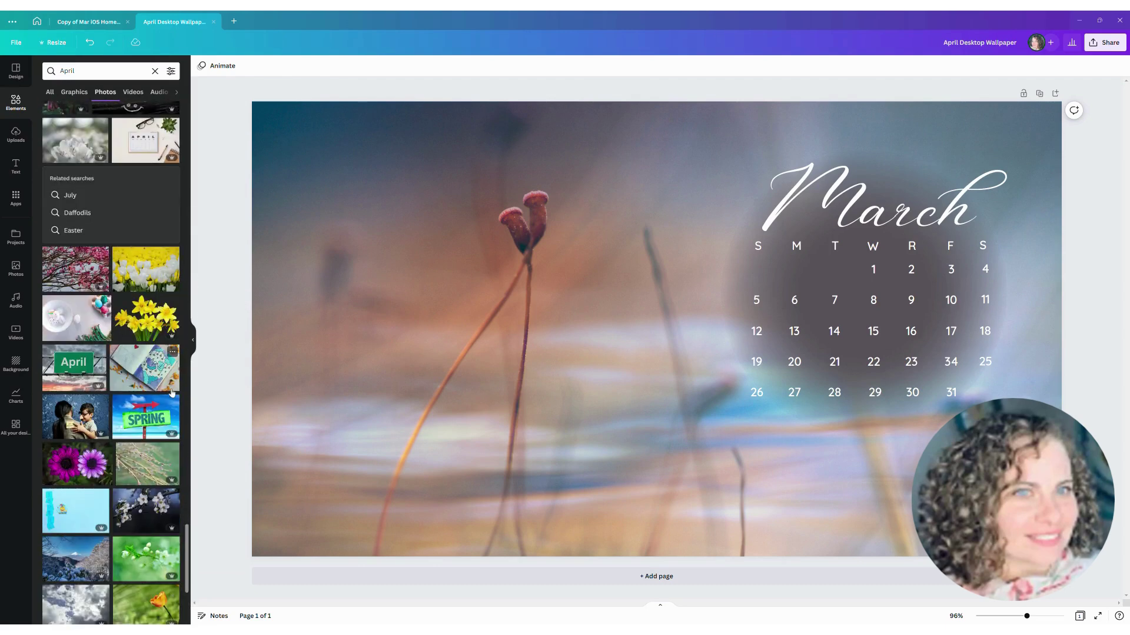
scroll(171, 393, "down", 1)
scroll(172, 394, "down", 1)
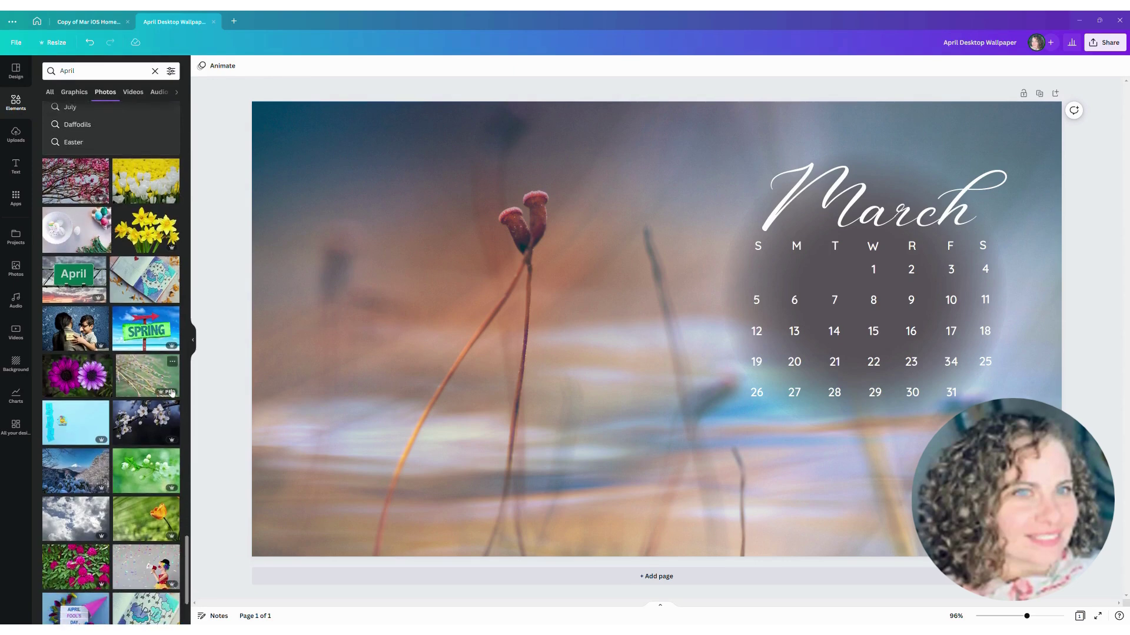
left_click_drag(104, 377, 280, 367)
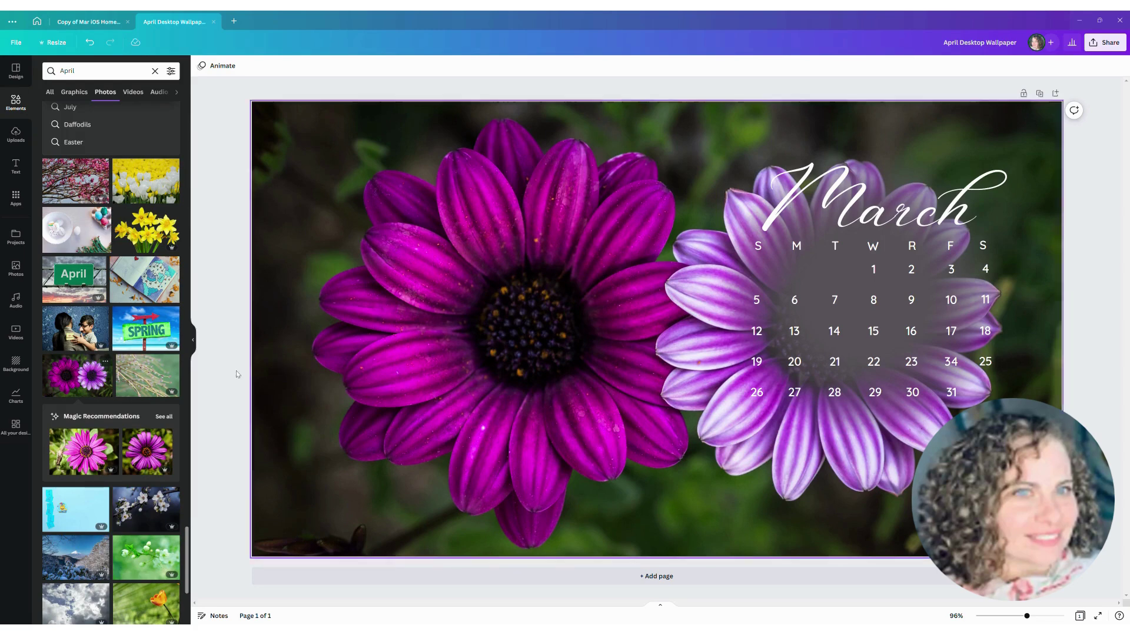
Step: Replace the background with the soft pink cherry-blossom photo
scroll(158, 379, "down", 3)
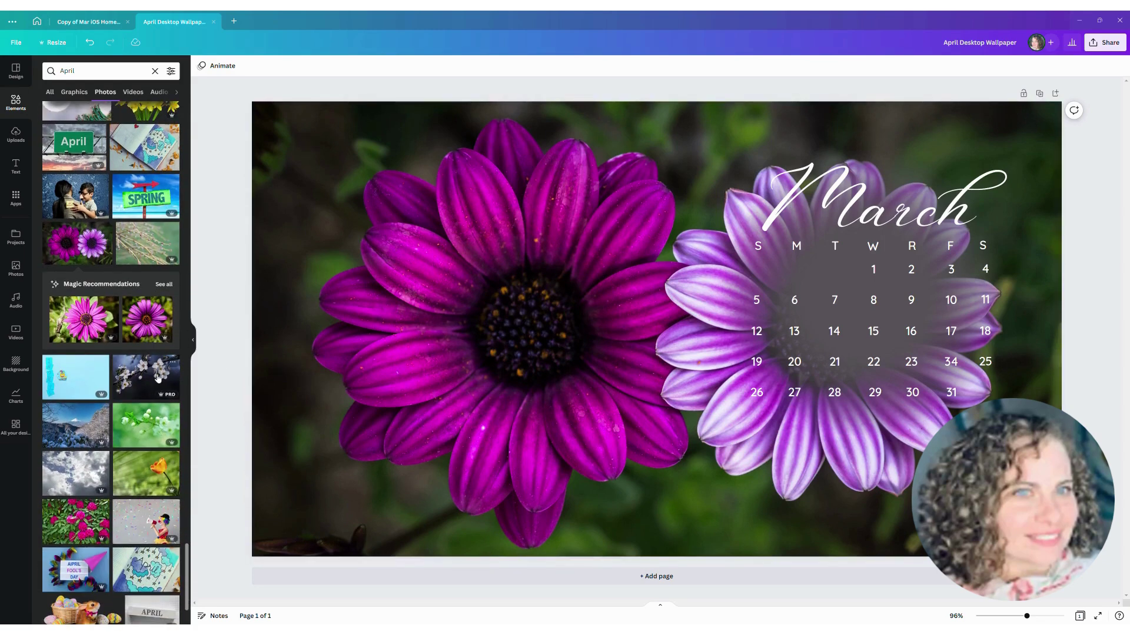
scroll(155, 380, "down", 3)
scroll(153, 380, "down", 2)
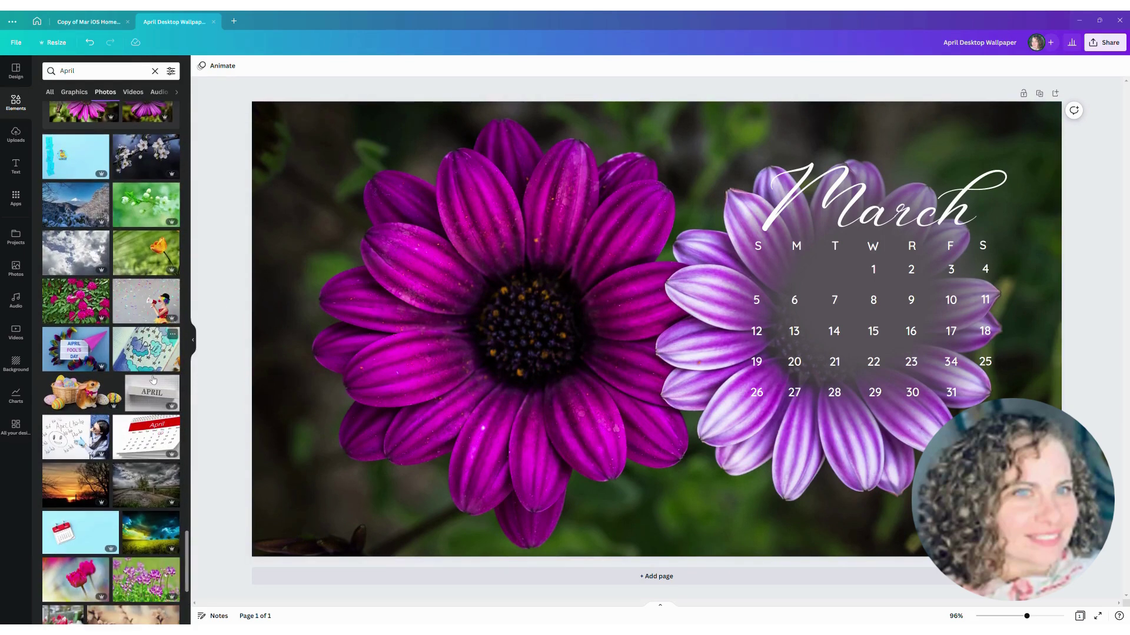
scroll(153, 380, "down", 2)
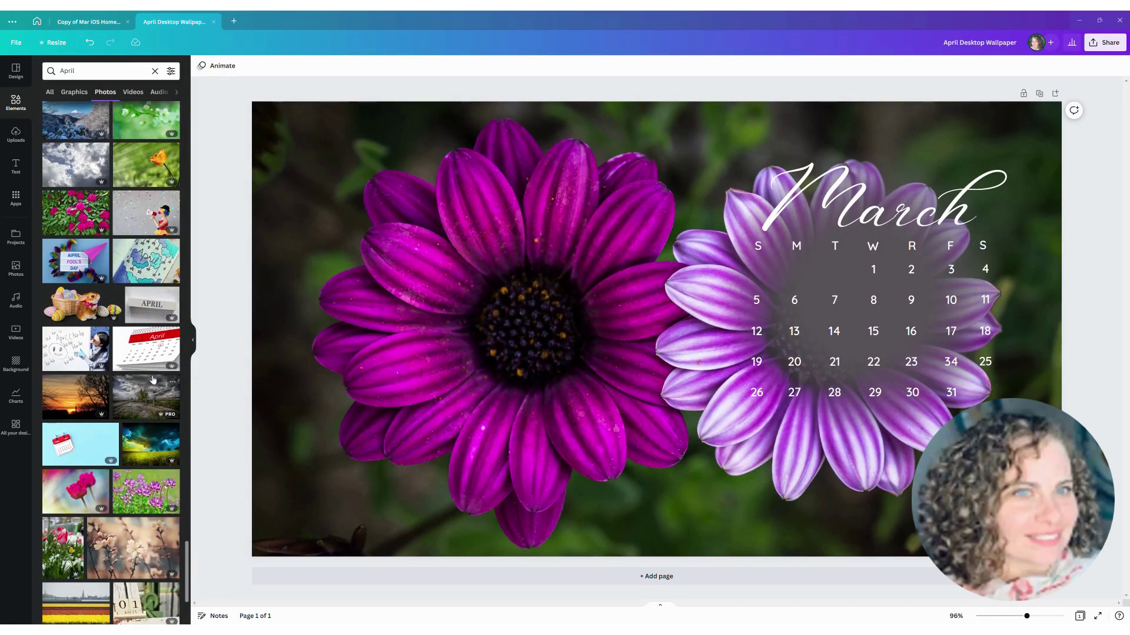
scroll(153, 379, "down", 3)
left_click_drag(138, 412, 254, 413)
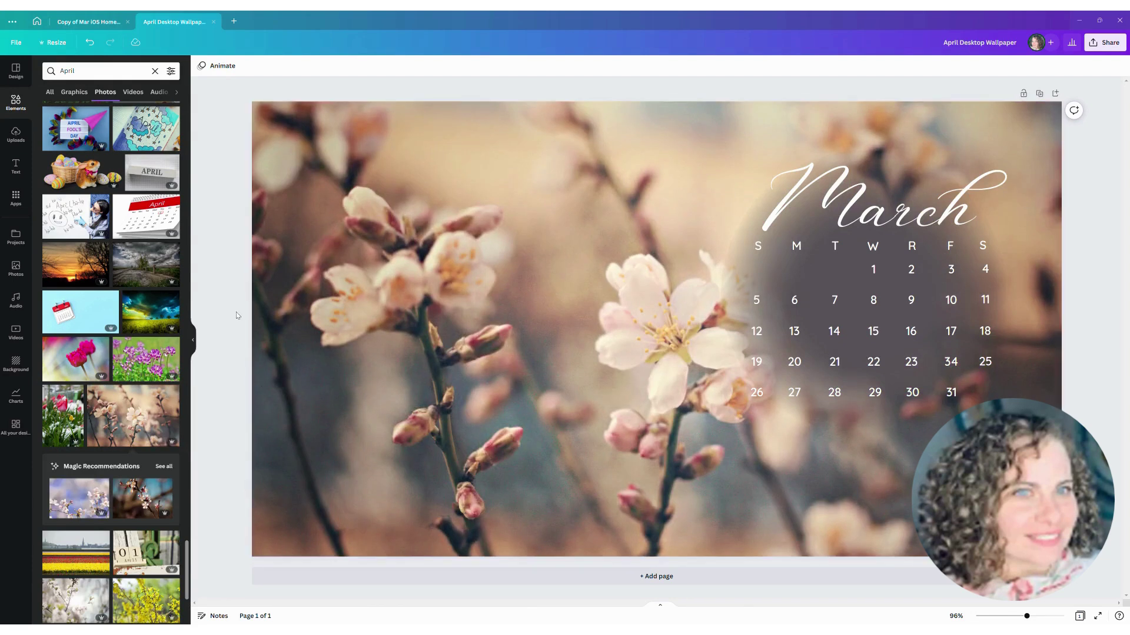
Step: Change the calendar title from 'March' to 'April'
left_click(935, 194)
double_click(935, 196)
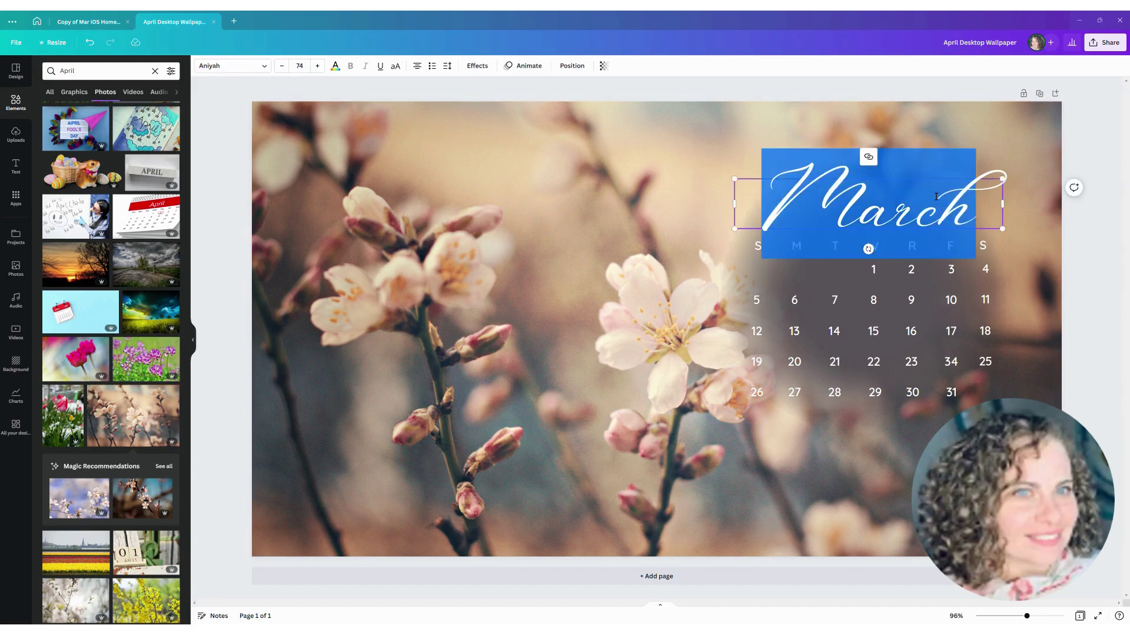
type("April")
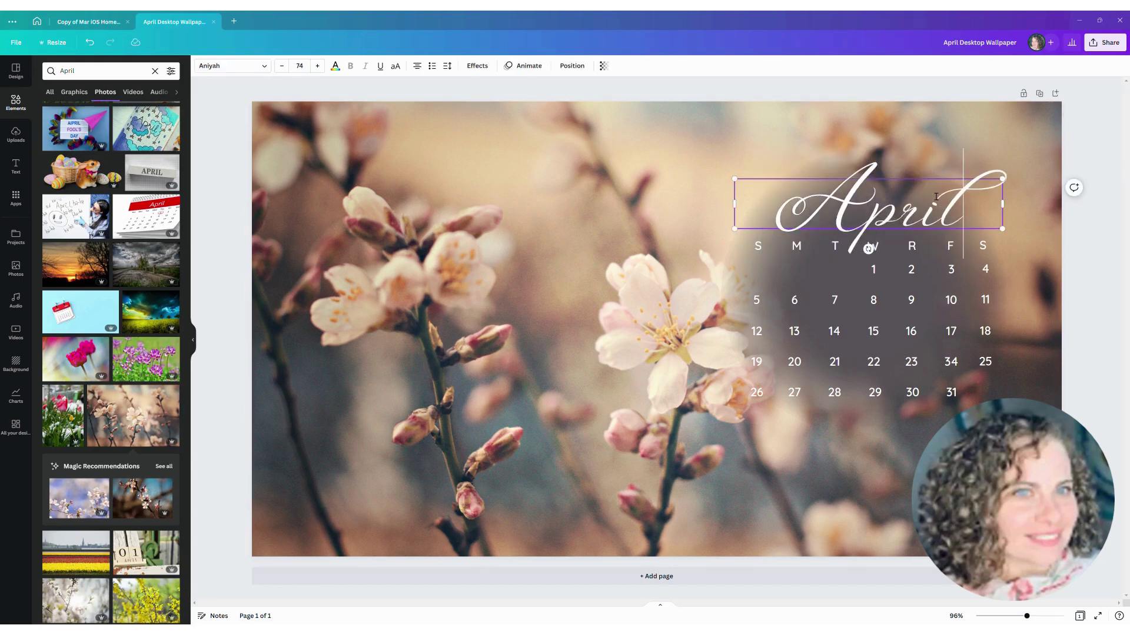
left_click(894, 259)
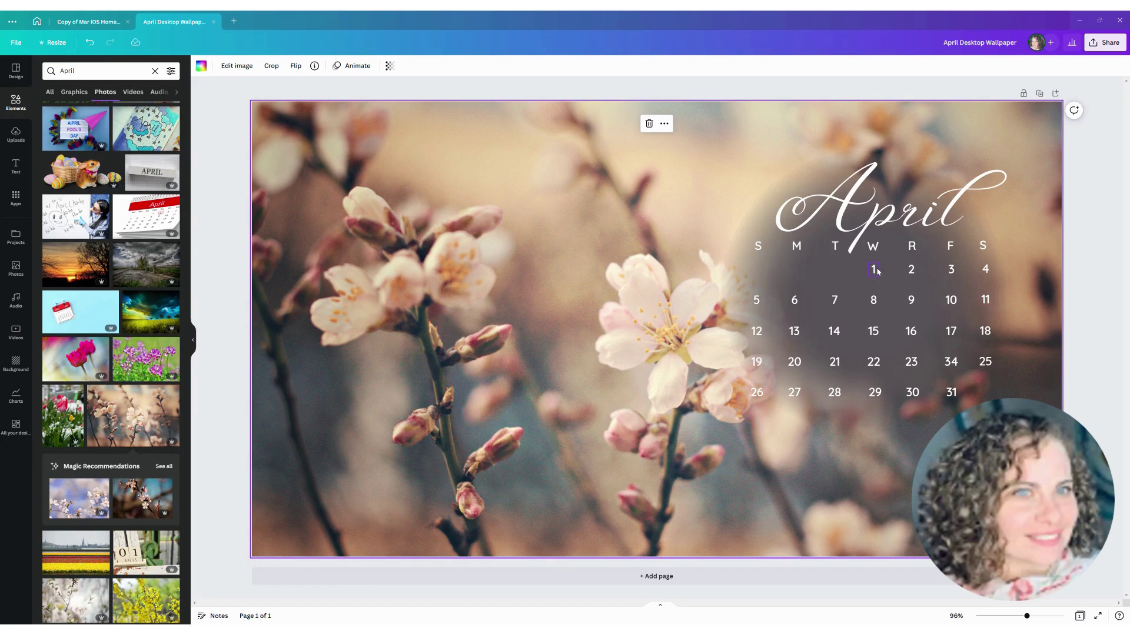
Step: Drill into the calendar group and select dates 1 through 5
left_click(725, 286)
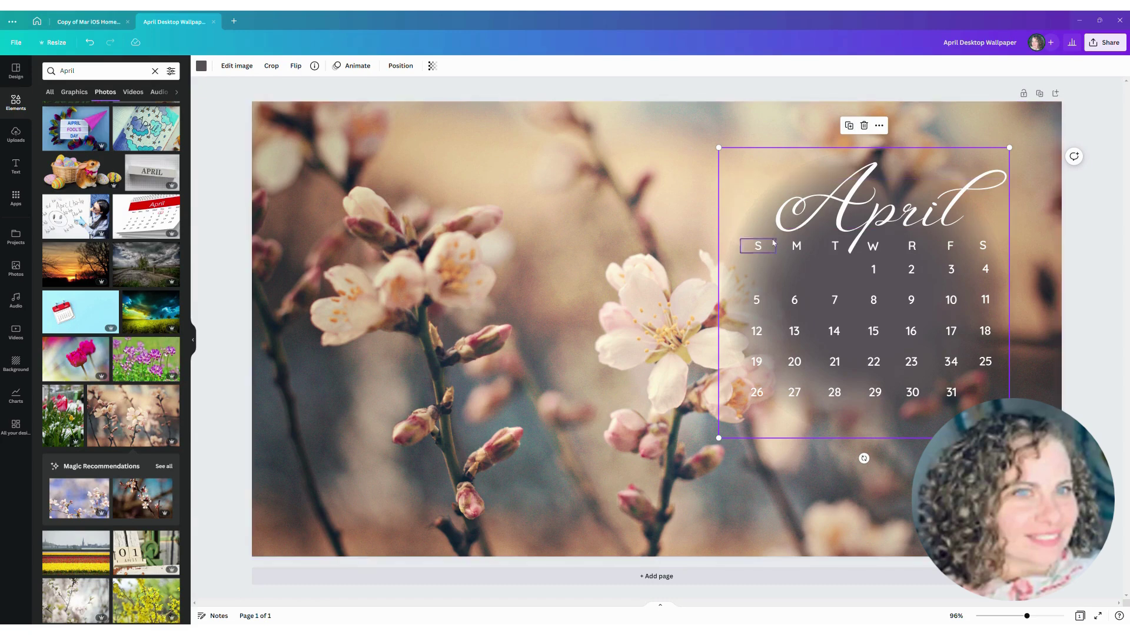
left_click(761, 207)
left_click(772, 287)
left_click(876, 275)
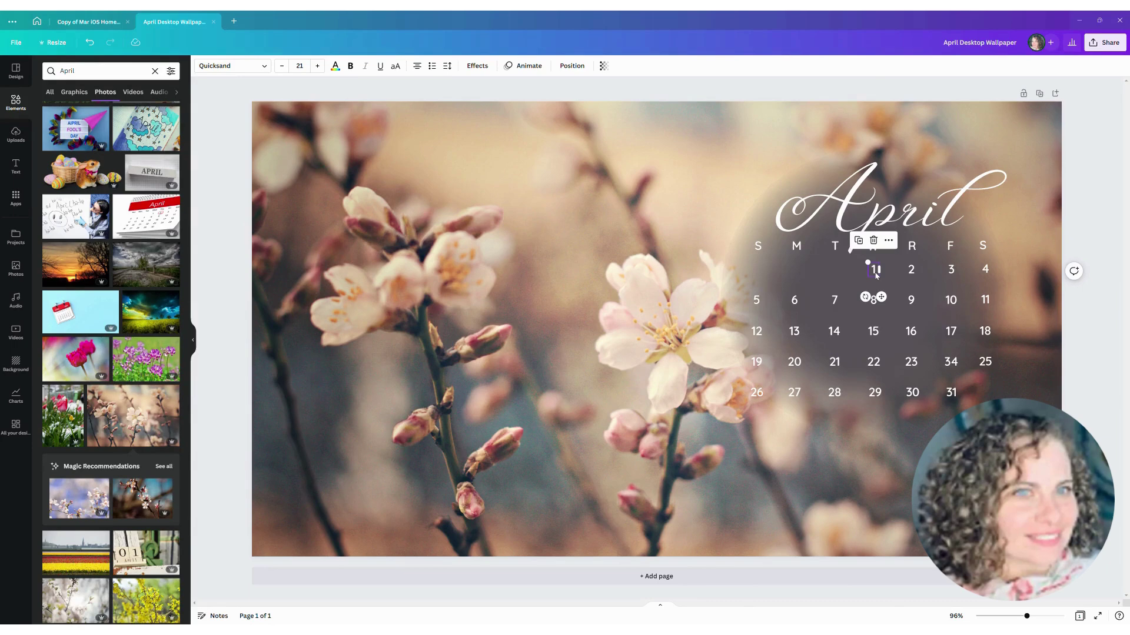
left_click(852, 276)
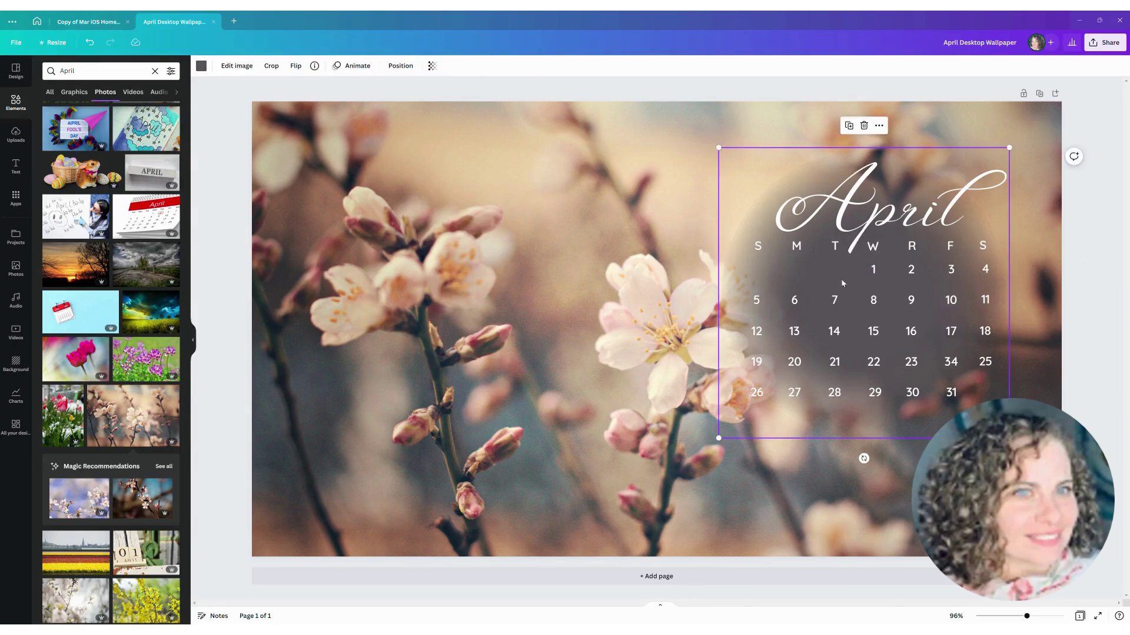
left_click(871, 274)
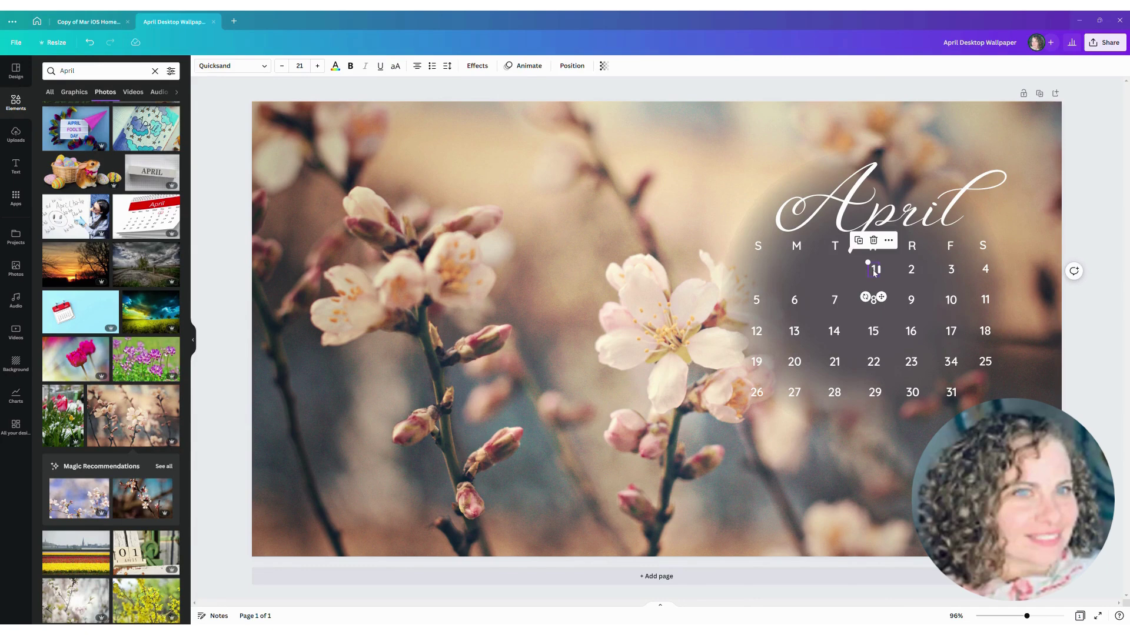
left_click(874, 271)
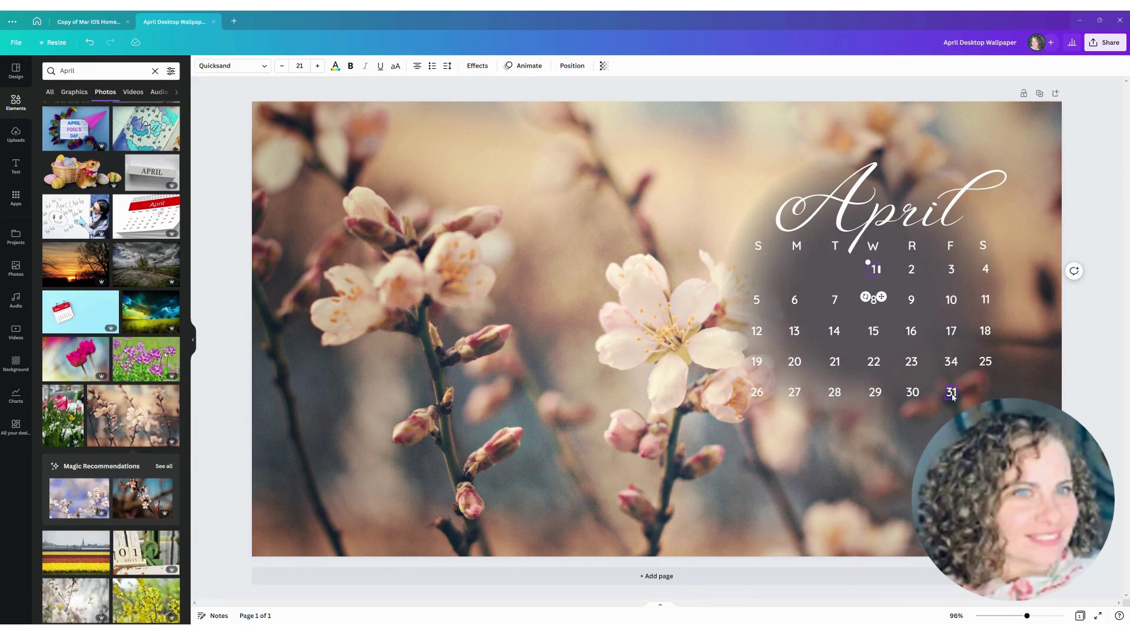
left_click(911, 277, "shift")
left_click(951, 271, "shift")
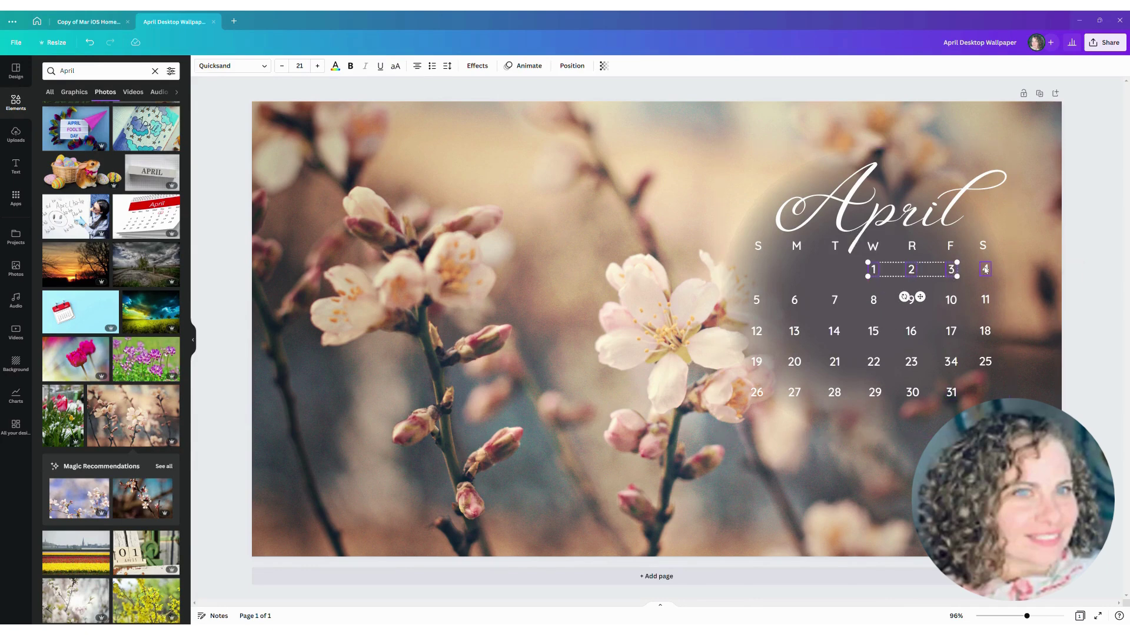
left_click(985, 270, "shift")
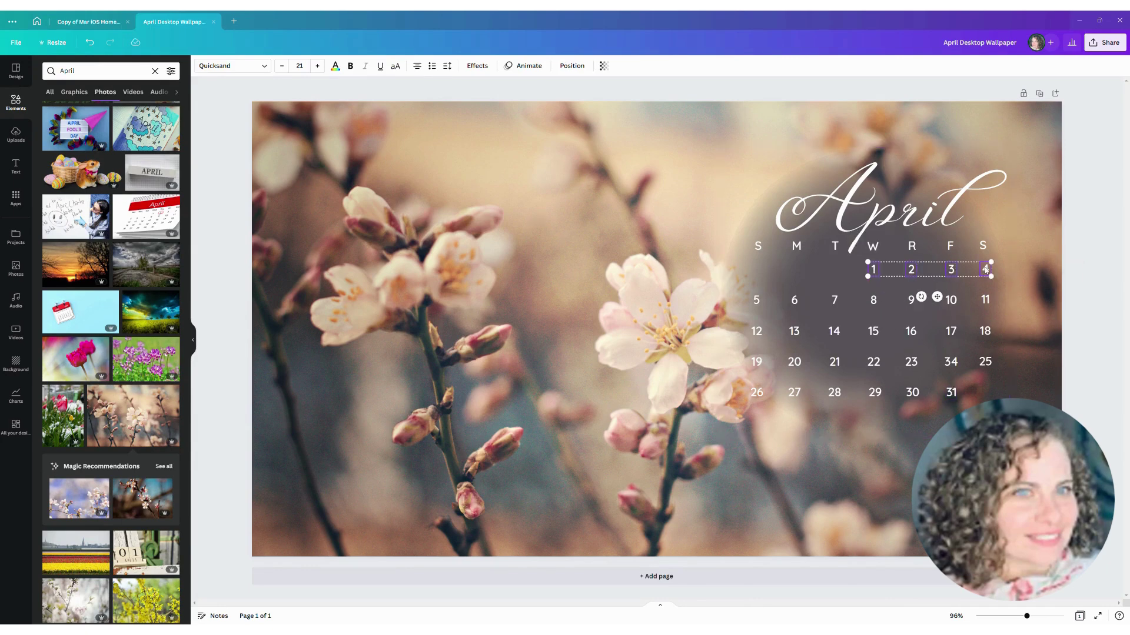
left_click(758, 301, "shift")
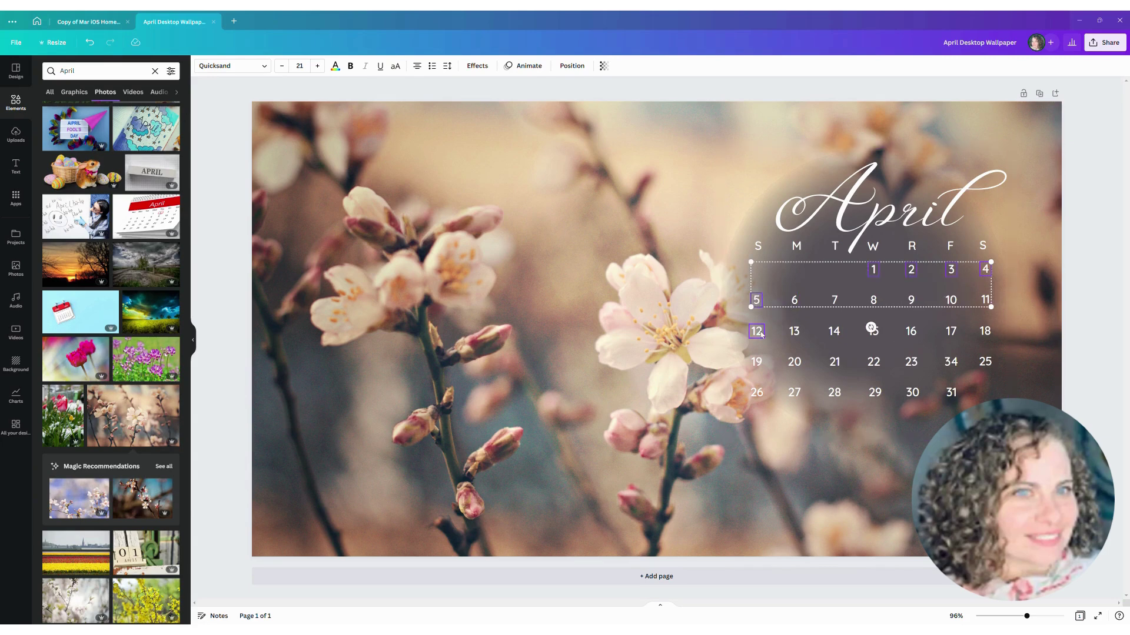
Step: Add dates 6 through 17 to the date selection
left_click(757, 331, "shift")
left_click(794, 301, "shift")
left_click(834, 301, "shift")
left_click(869, 303, "shift")
left_click(912, 302, "shift")
left_click(947, 305, "shift")
left_click(952, 300, "shift")
left_click(991, 305, "shift")
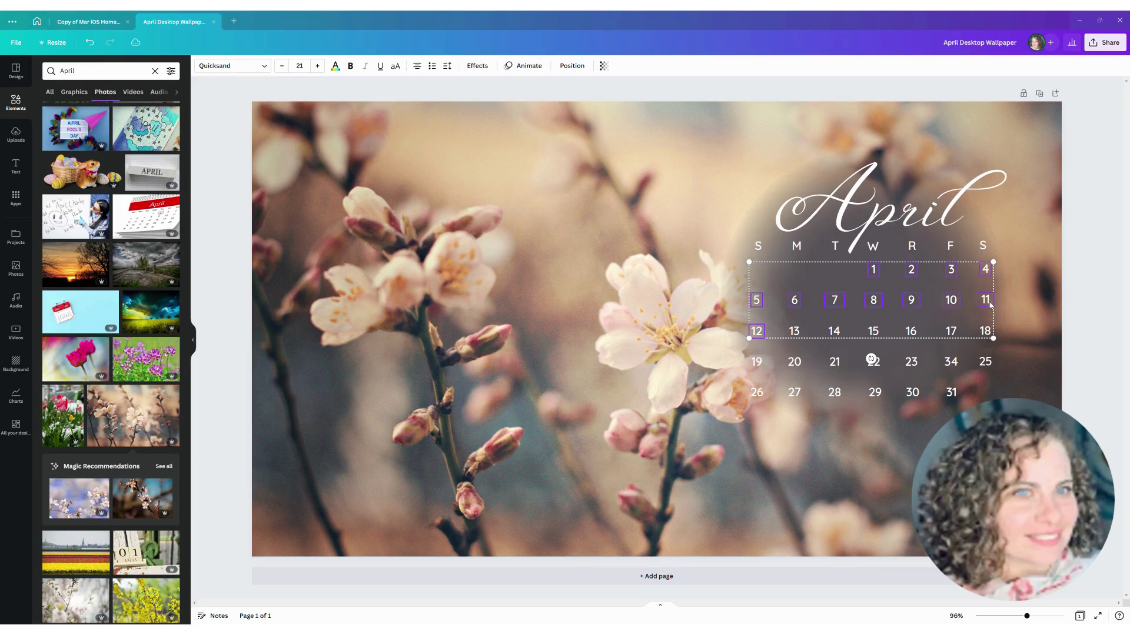
left_click(797, 331, "shift")
left_click(834, 331, "shift")
left_click(876, 333, "shift")
left_click(912, 333, "shift")
left_click(952, 333, "shift")
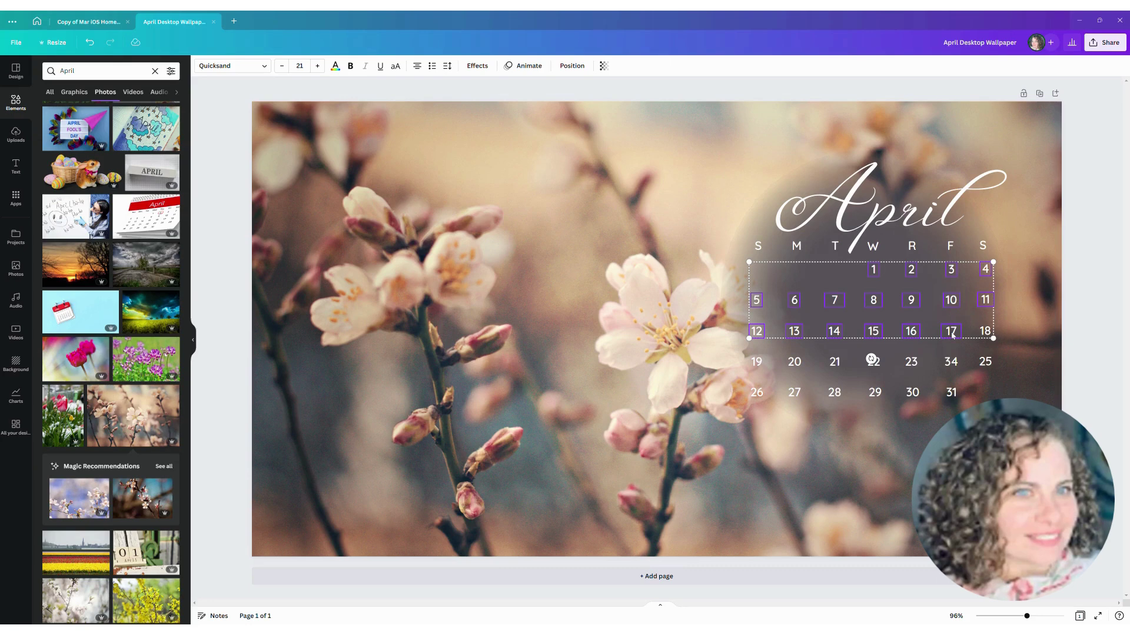
Step: Add the remaining dates 19 through 31 to the selection
left_click(756, 362, "shift")
left_click(800, 363, "shift")
left_click(835, 362, "shift")
left_click(868, 363, "shift")
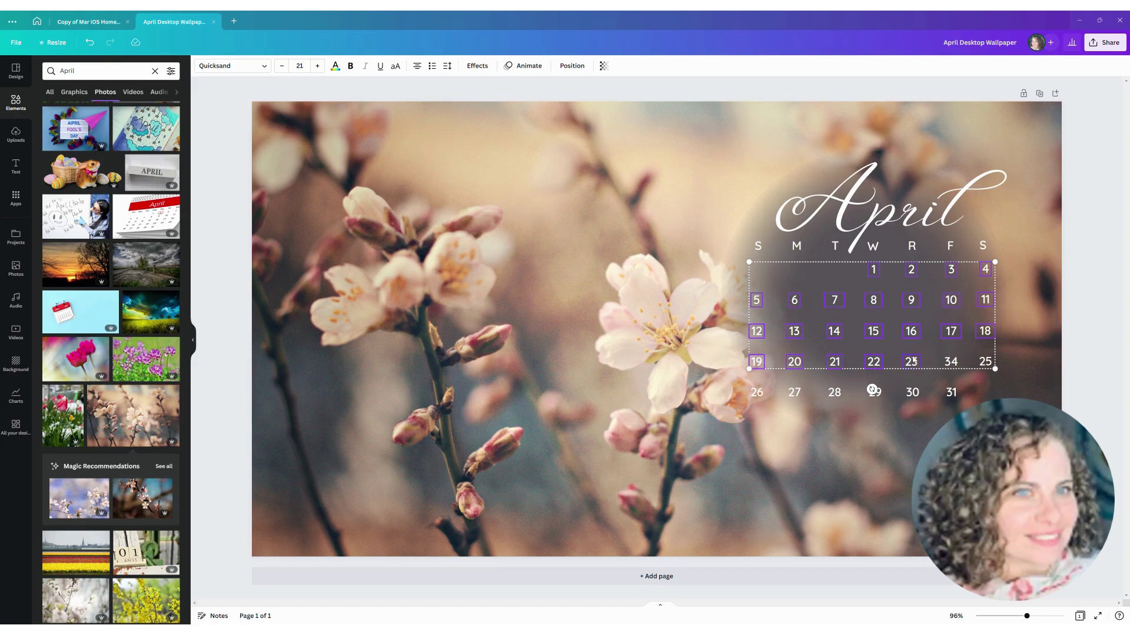
left_click(912, 363, "shift")
left_click(951, 362, "shift")
left_click(757, 393, "shift")
left_click(795, 393, "shift")
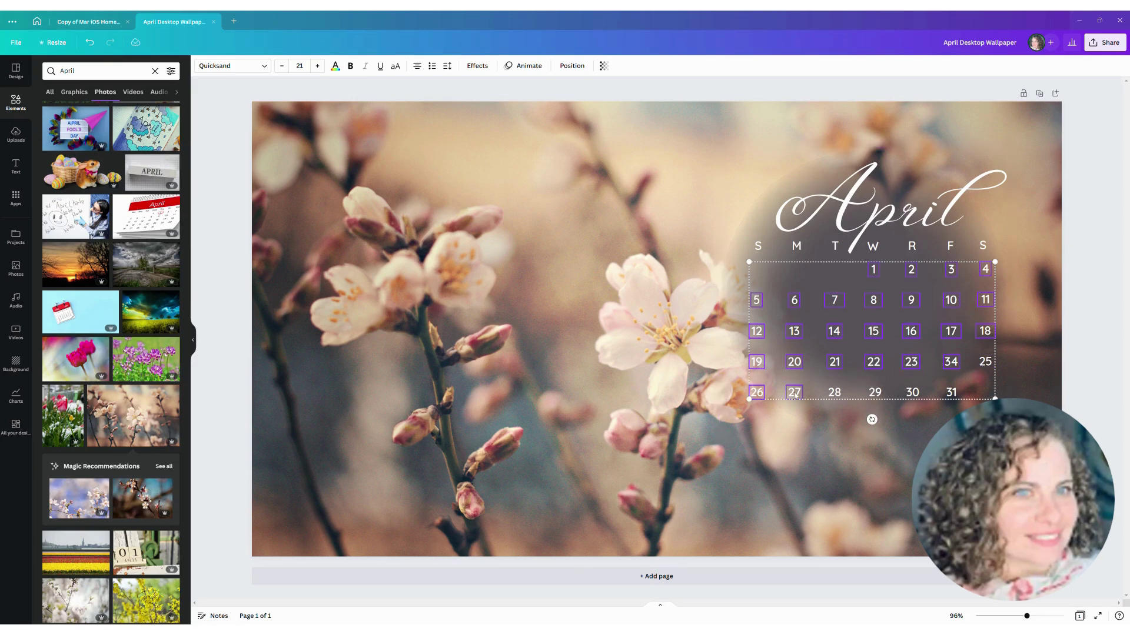
left_click(836, 393, "shift")
left_click(875, 393, "shift")
left_click(909, 394, "shift")
left_click(948, 395, "shift")
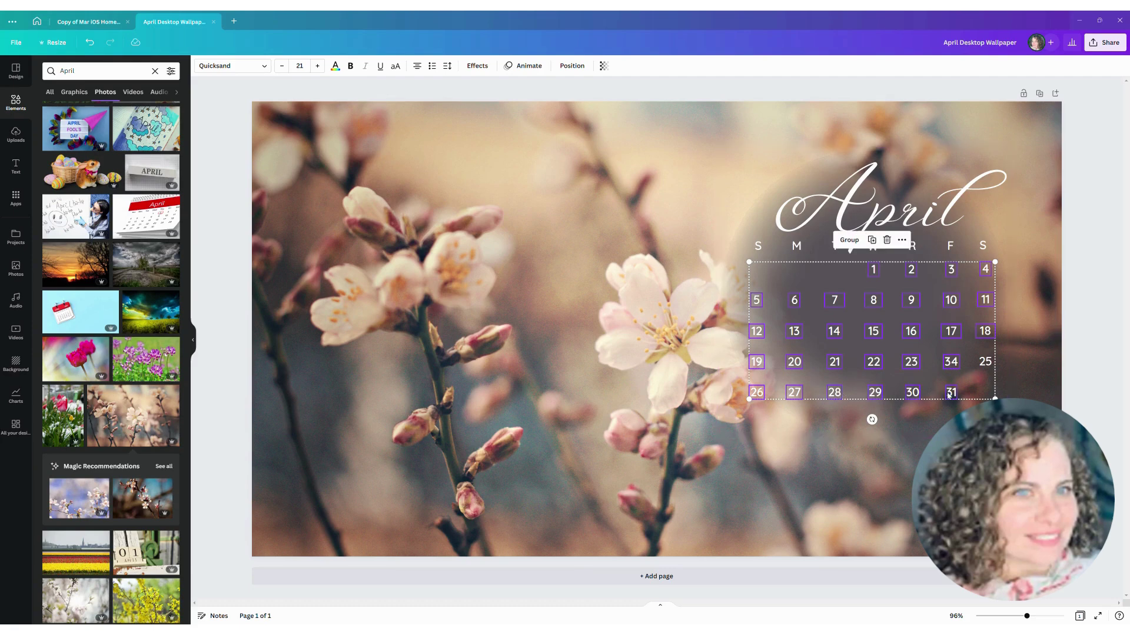
Step: Shift the selected dates slightly lower and place date 1 alone under the last S column
left_click_drag(949, 395, 951, 411)
left_click(872, 285)
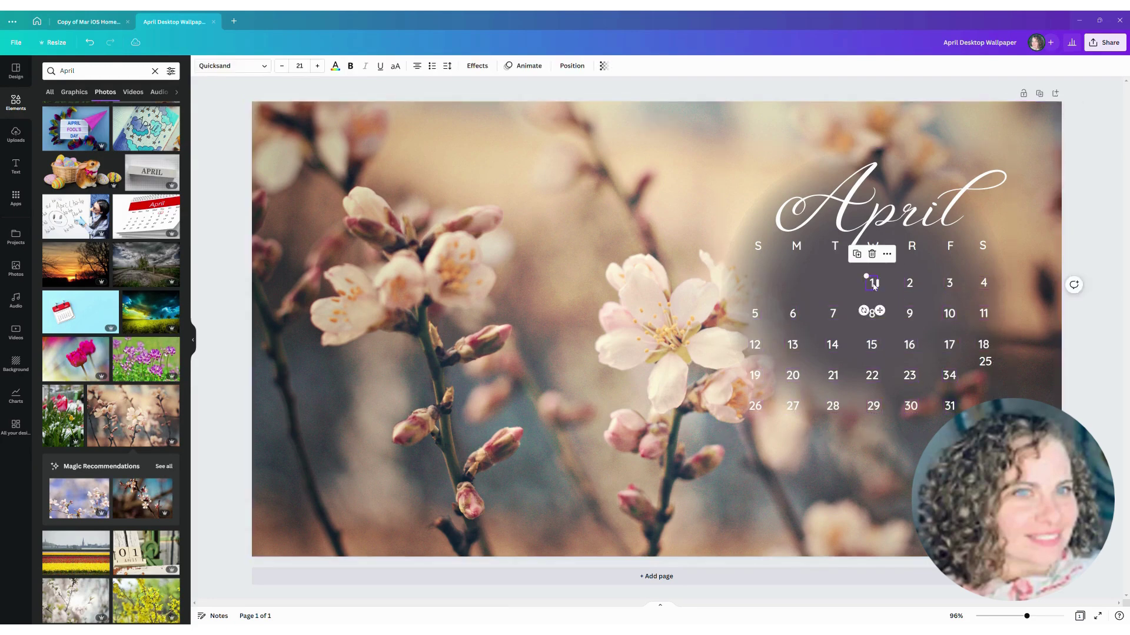
left_click_drag(872, 284, 989, 270)
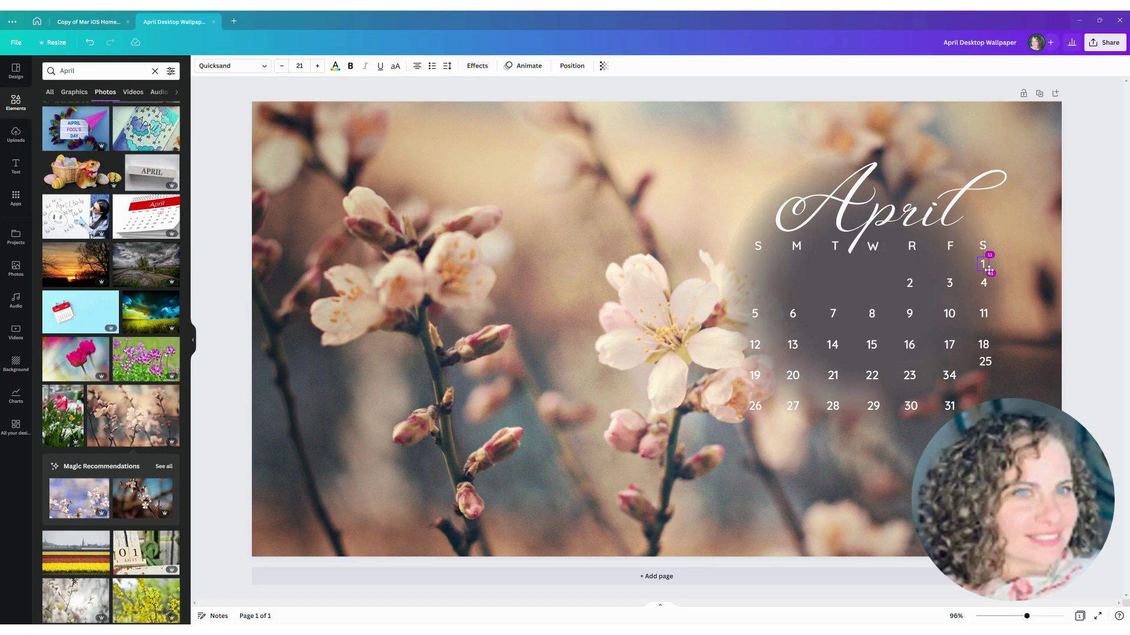
left_click_drag(989, 270, 986, 269)
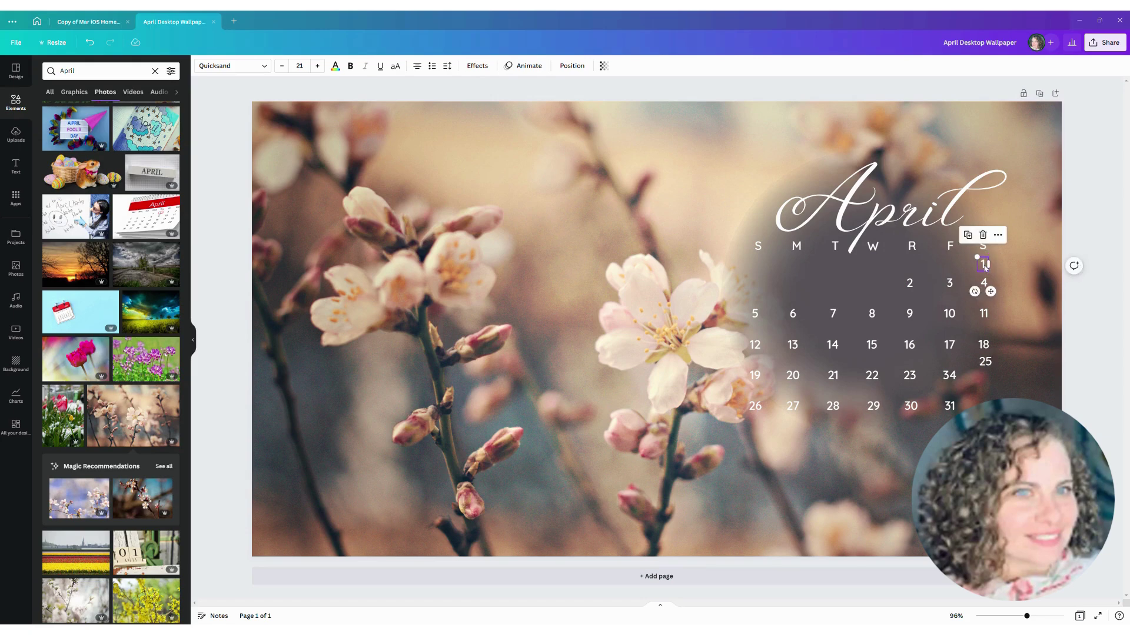
Step: Move dates 2, 3 and 4 under S, M, T and nudge the dark panel right
left_click(945, 283)
left_click(910, 283, "shift")
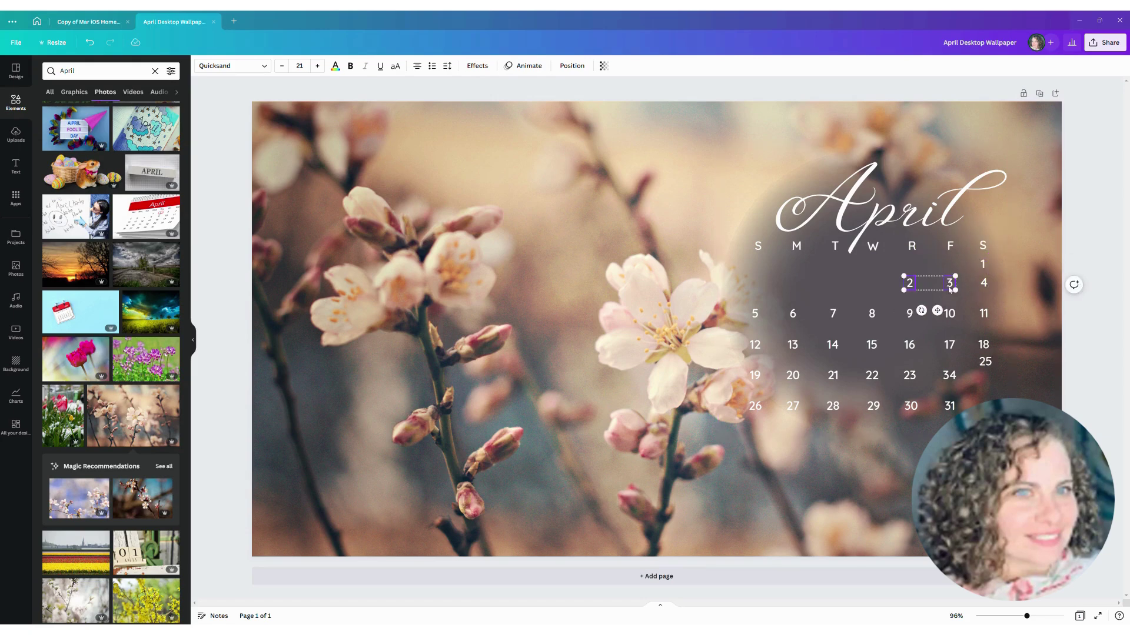
left_click(982, 284, "shift")
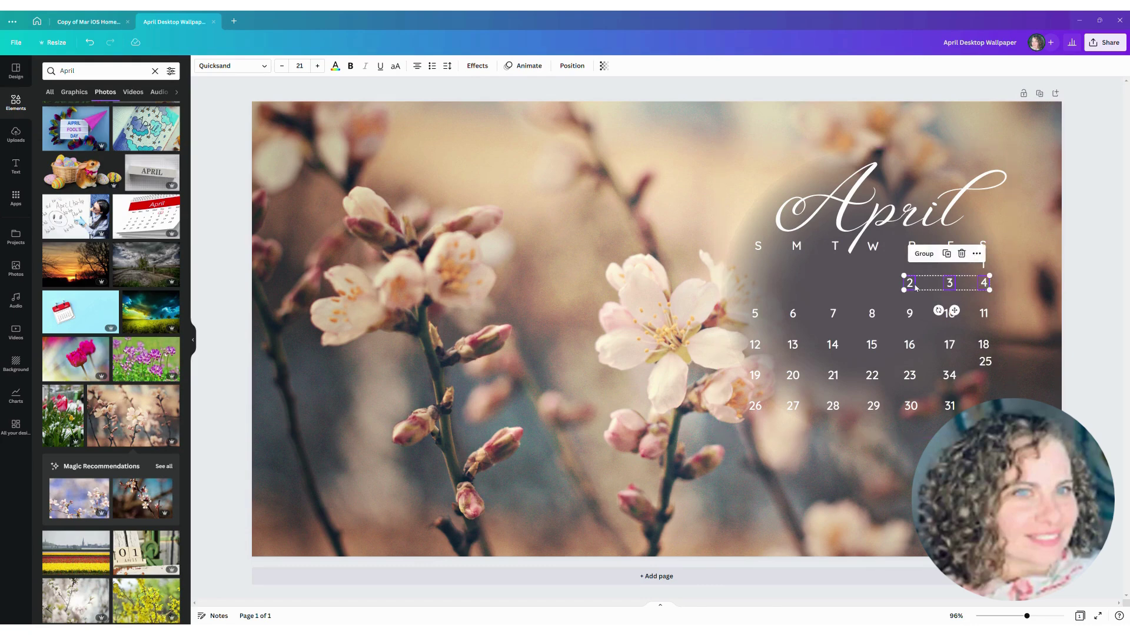
left_click_drag(915, 290, 763, 294)
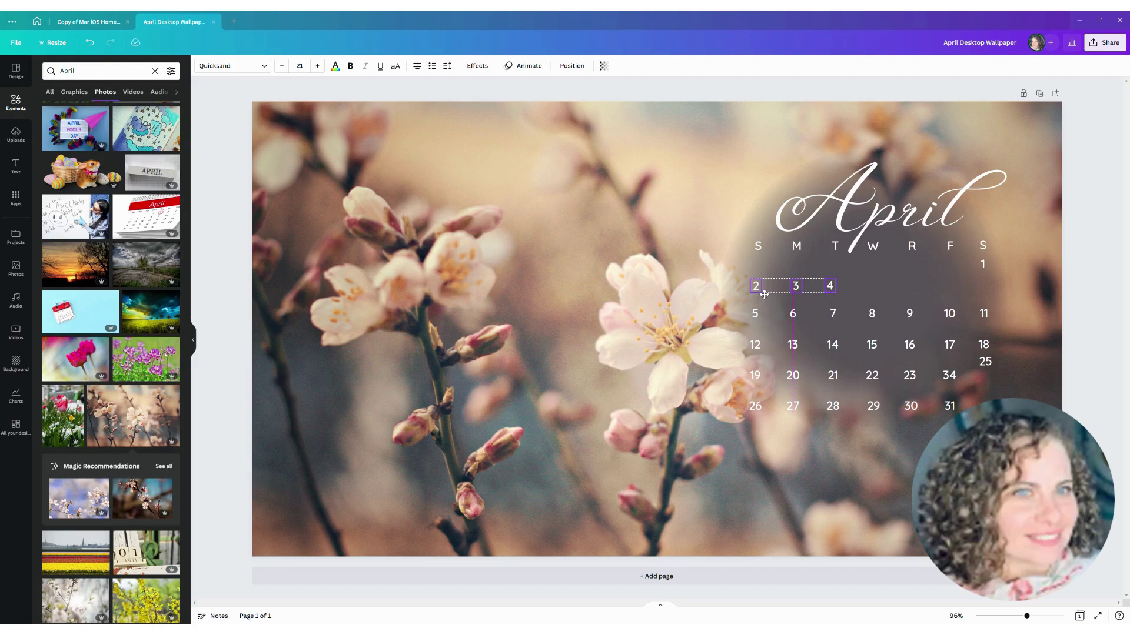
left_click_drag(763, 294, 764, 294)
left_click(733, 255)
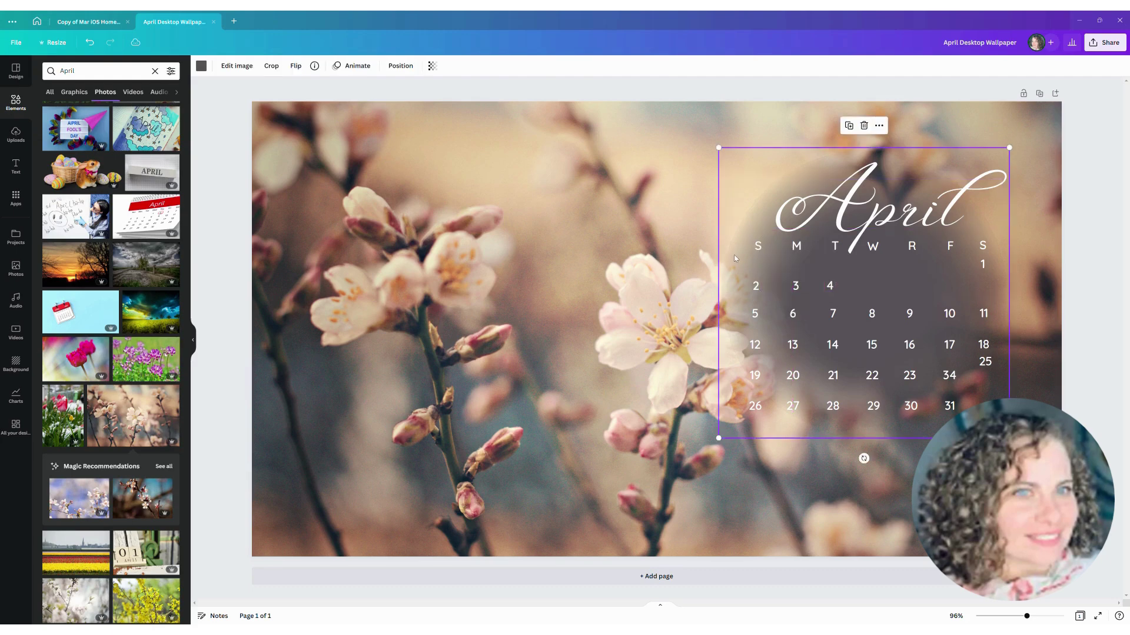
left_click_drag(734, 255, 749, 290)
Step: Complete the 2–8 row with dates 5–8 and start the next row with 9–11
left_click(751, 300)
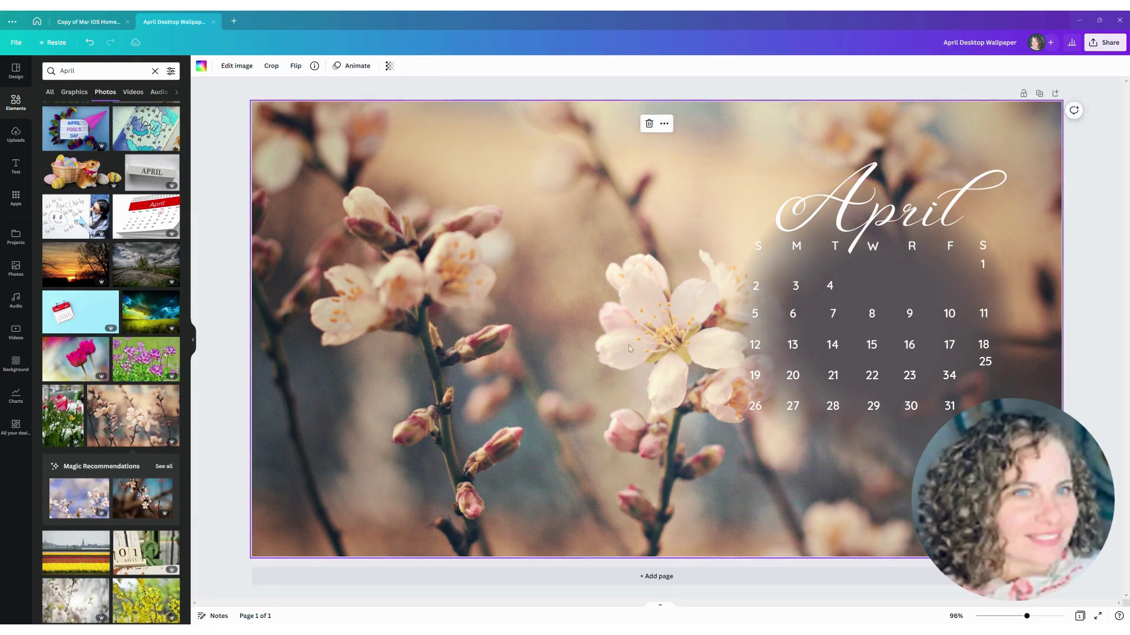
left_click(754, 317)
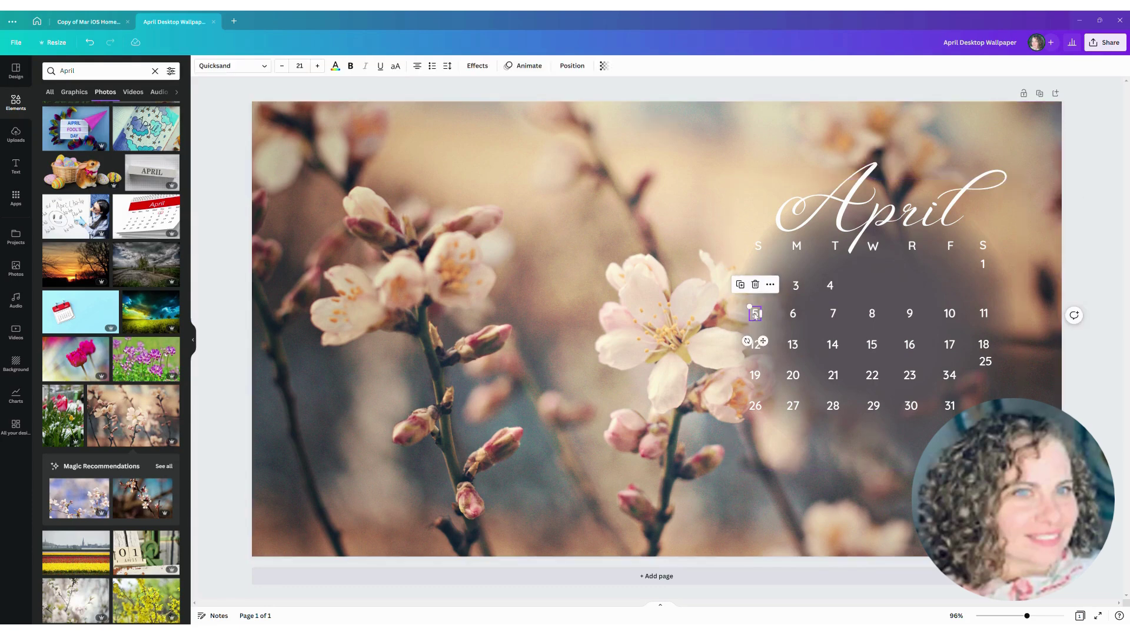
left_click(792, 313, "shift")
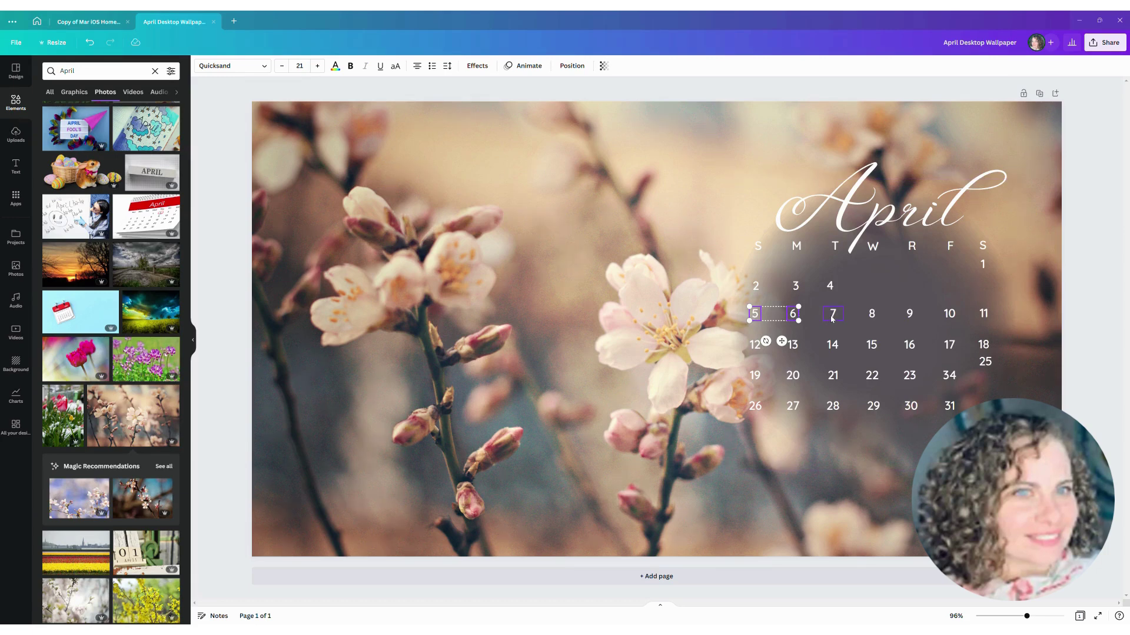
left_click(832, 314, "shift")
left_click(872, 314, "shift")
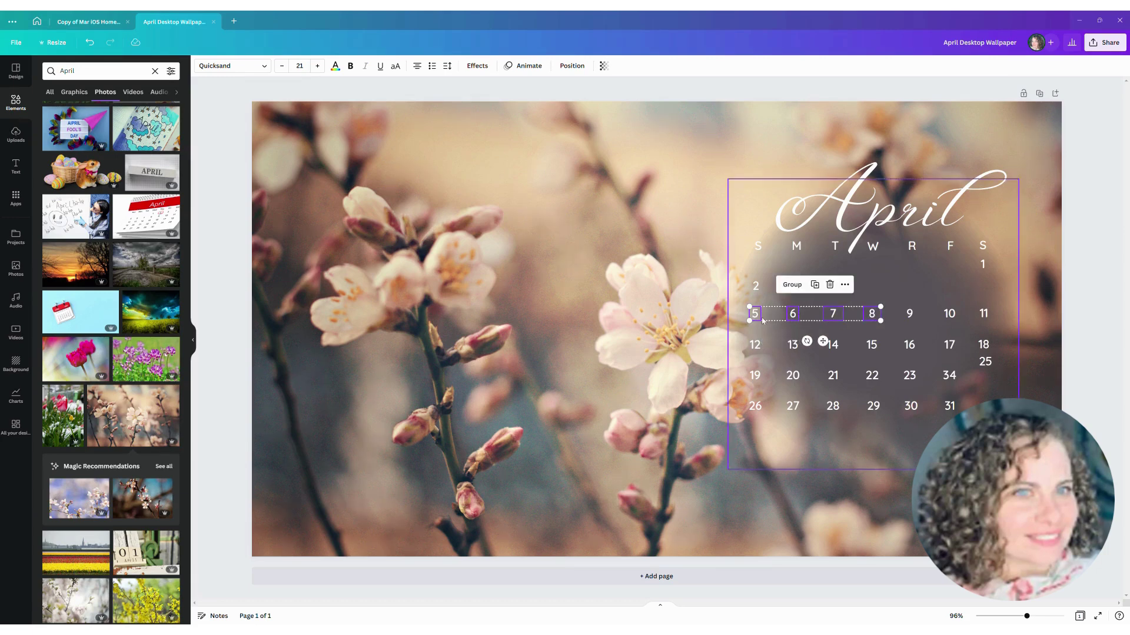
left_click_drag(762, 319, 869, 292)
left_click(911, 316)
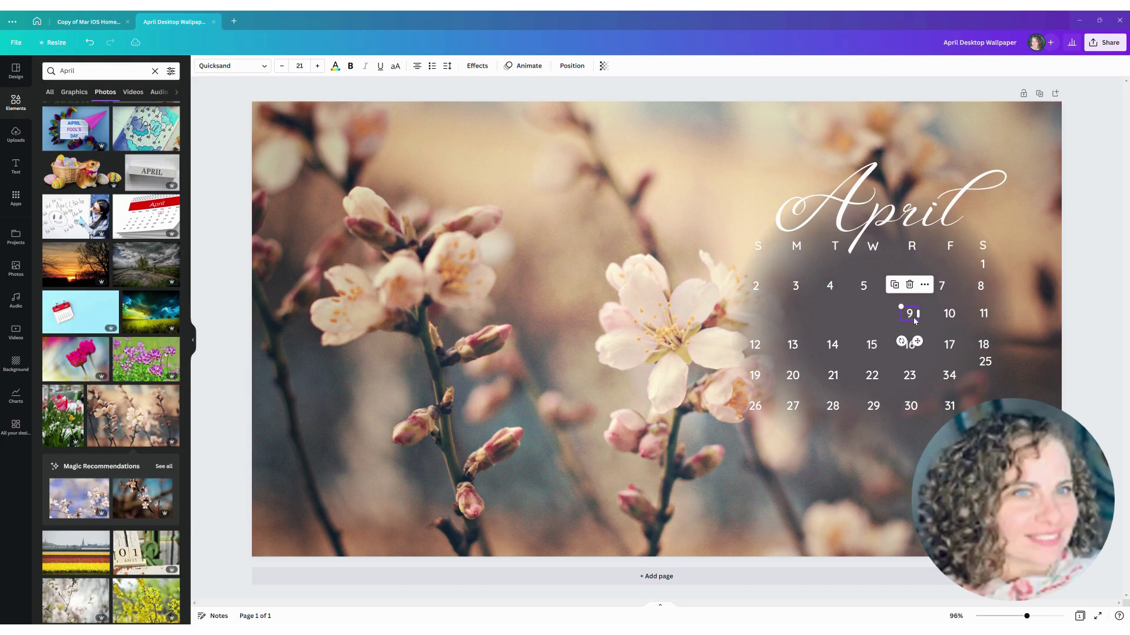
left_click(952, 314, "shift")
left_click(983, 313, "shift")
left_click_drag(915, 319, 761, 322)
left_click(759, 330)
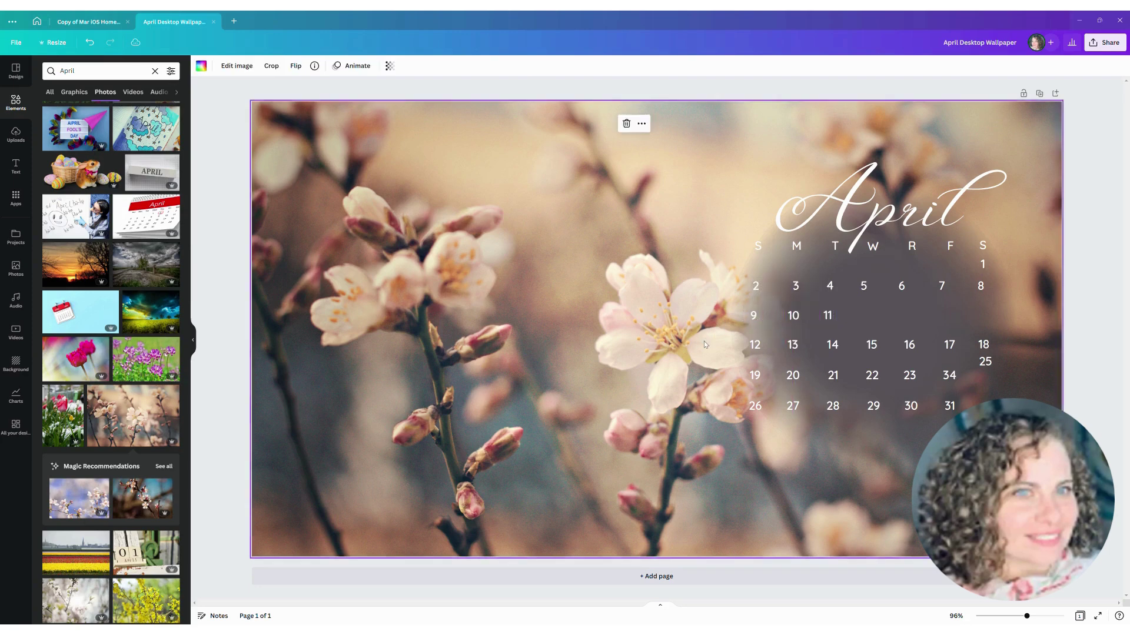
Step: Finish the 9–15 row with dates 12–15 and start the next row with 16–18
left_click(757, 344)
left_click(793, 344, "shift")
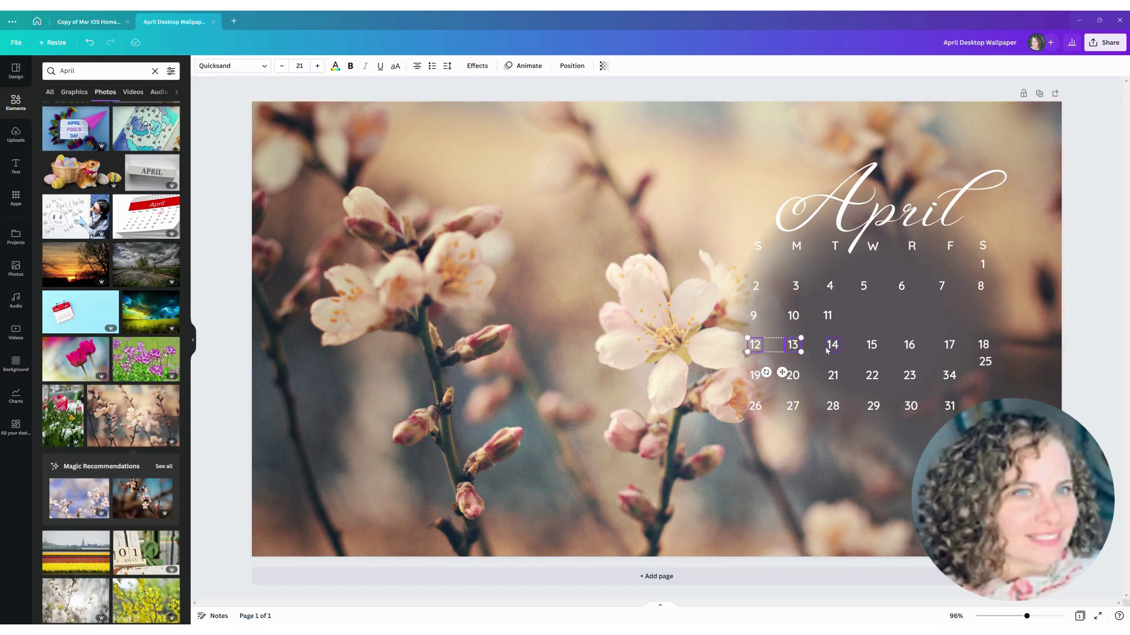
left_click(832, 345, "shift")
left_click(871, 345, "shift")
left_click_drag(765, 350, 875, 322)
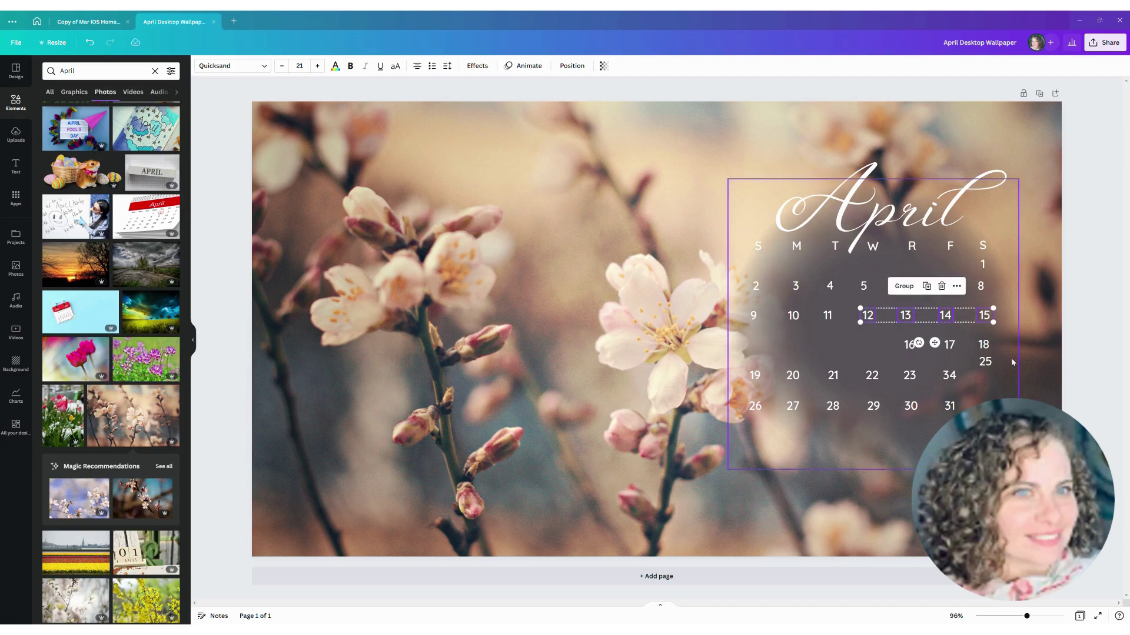
left_click(909, 344)
left_click(949, 346, "shift")
left_click(983, 344, "shift")
left_click_drag(914, 350, 766, 347)
Step: Move dates 19–22 up beside 16–18 to complete that week
left_click(756, 375)
left_click(793, 375, "shift")
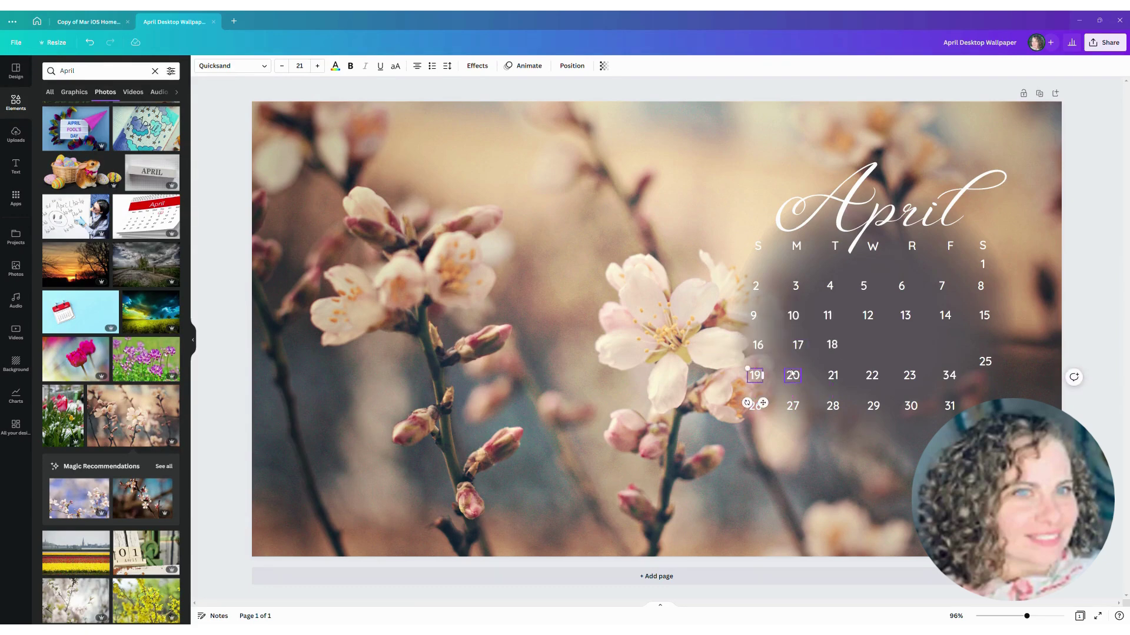
left_click(834, 377, "shift")
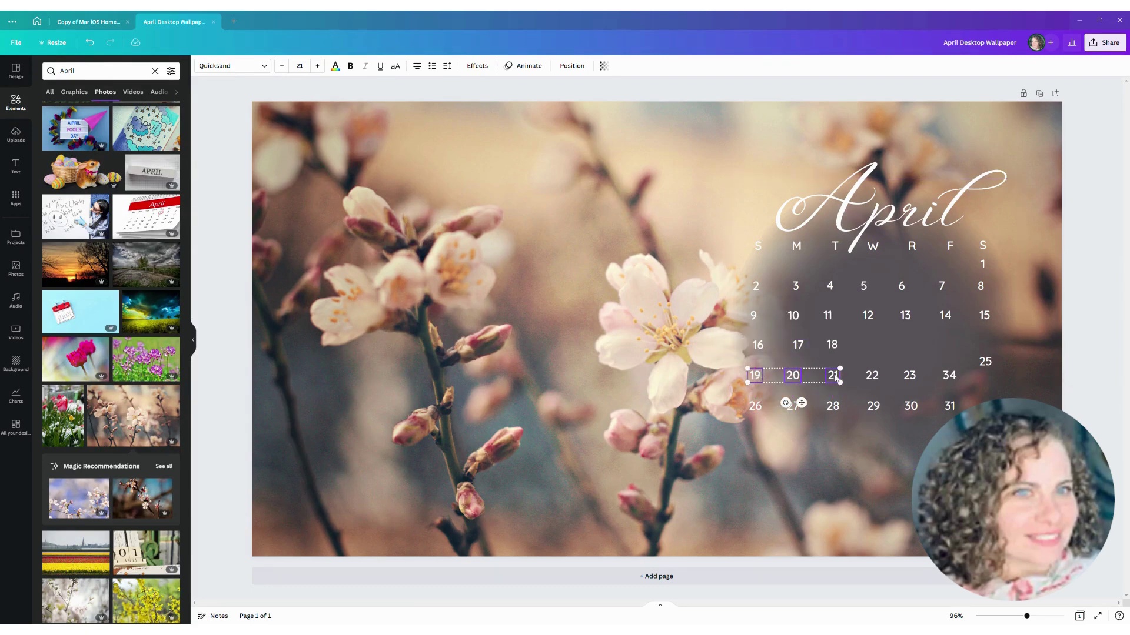
left_click(875, 377, "shift")
left_click_drag(753, 380, 869, 348)
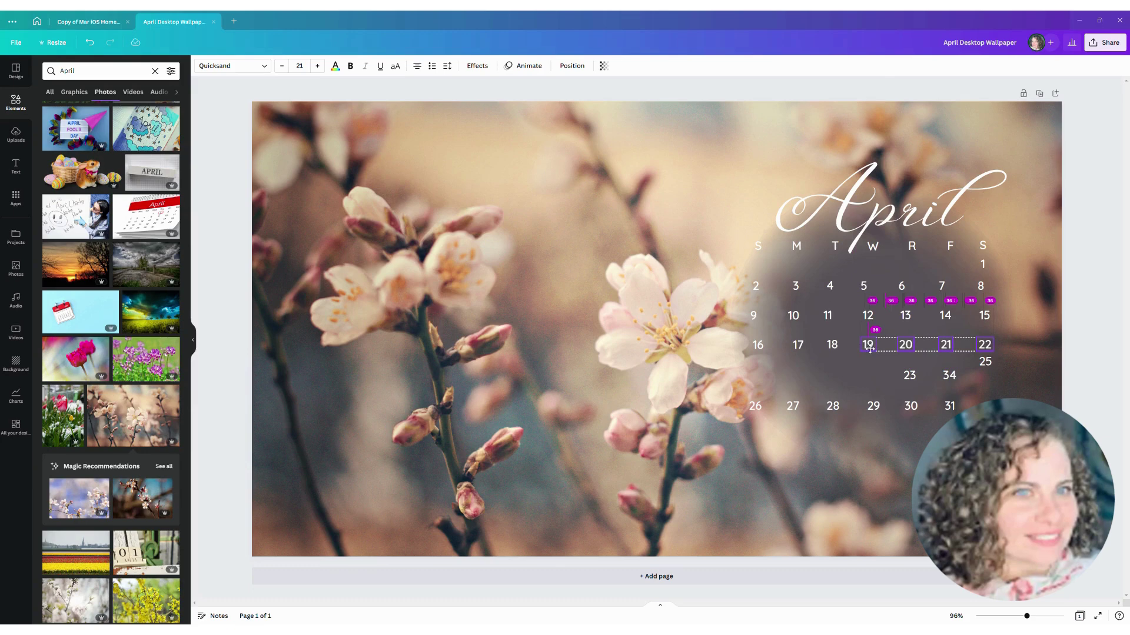
left_click_drag(870, 348, 870, 348)
Step: Move dates 23 and 34 left to start the next row under Sunday
left_click(912, 377)
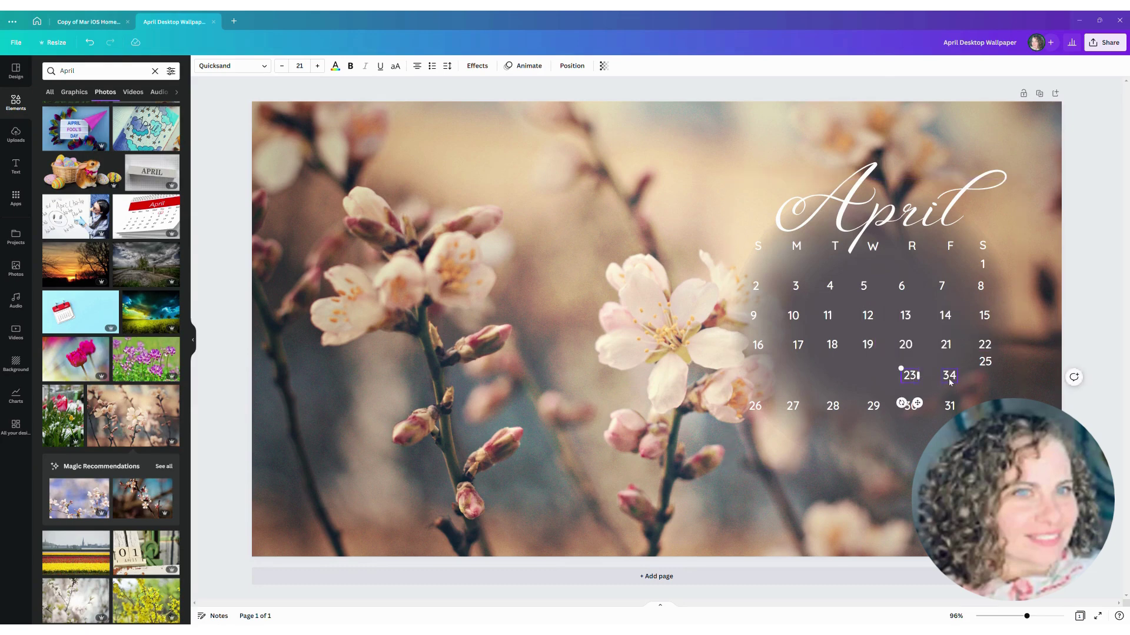
left_click(951, 383, "shift")
left_click_drag(950, 383, 764, 383)
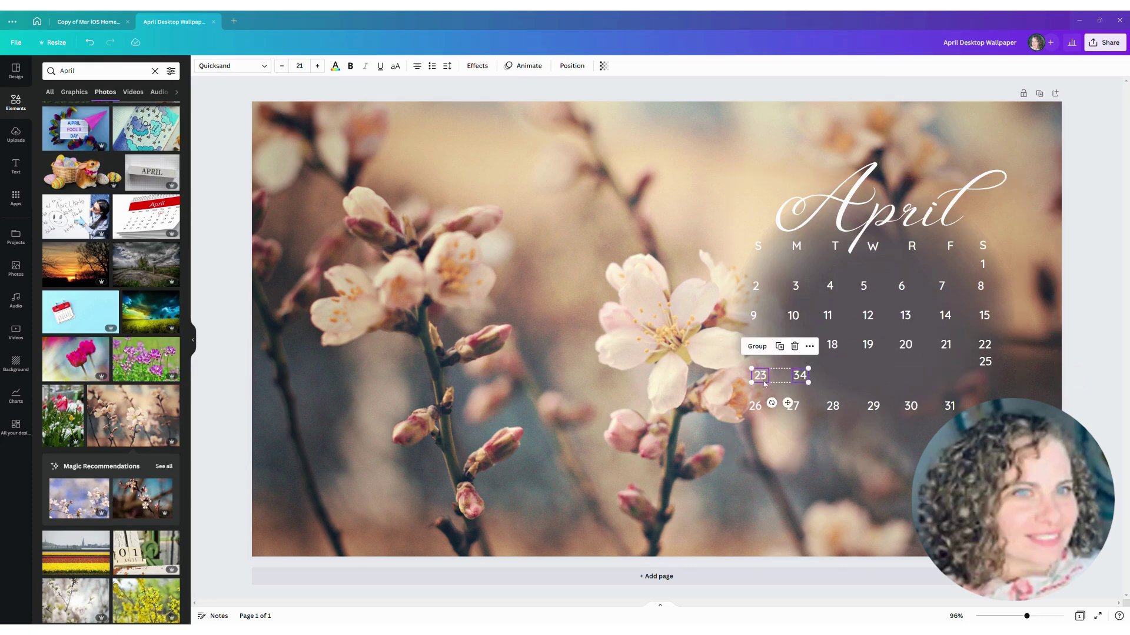
Step: Correct the mistyped date 34 to 24
left_click(802, 386)
left_click(802, 386)
double_click(802, 384)
type("24")
Step: Move date 25 and dates 26–29 into the row to complete the 23–29 week
left_click_drag(986, 361, 839, 385)
left_click(753, 409)
left_click(792, 406, "shift")
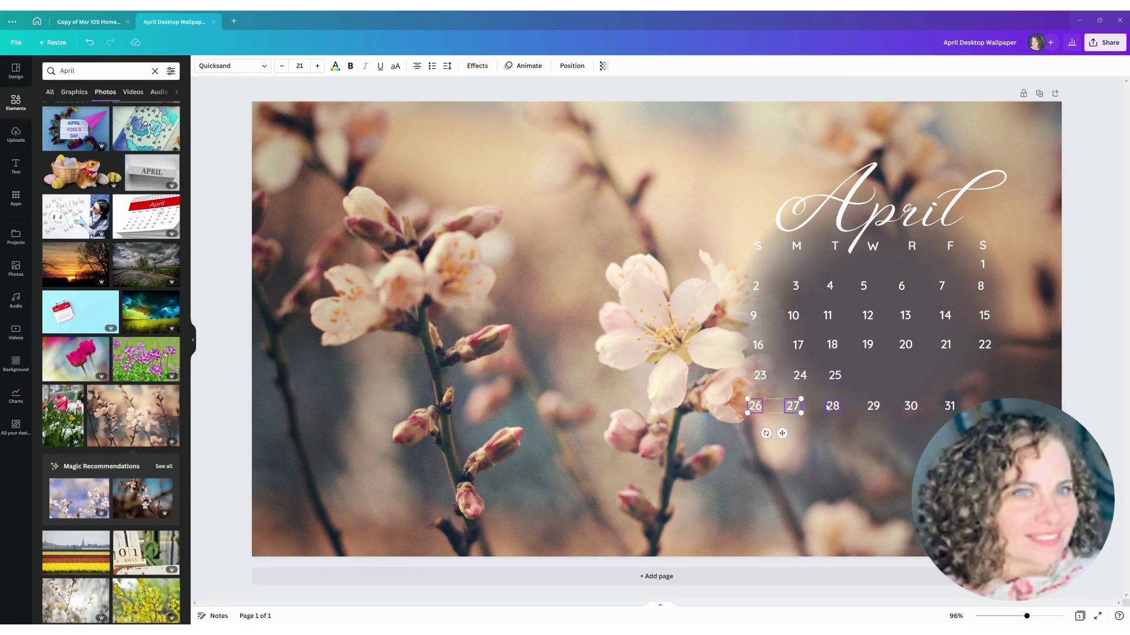
left_click(833, 406, "shift")
left_click(874, 406, "shift")
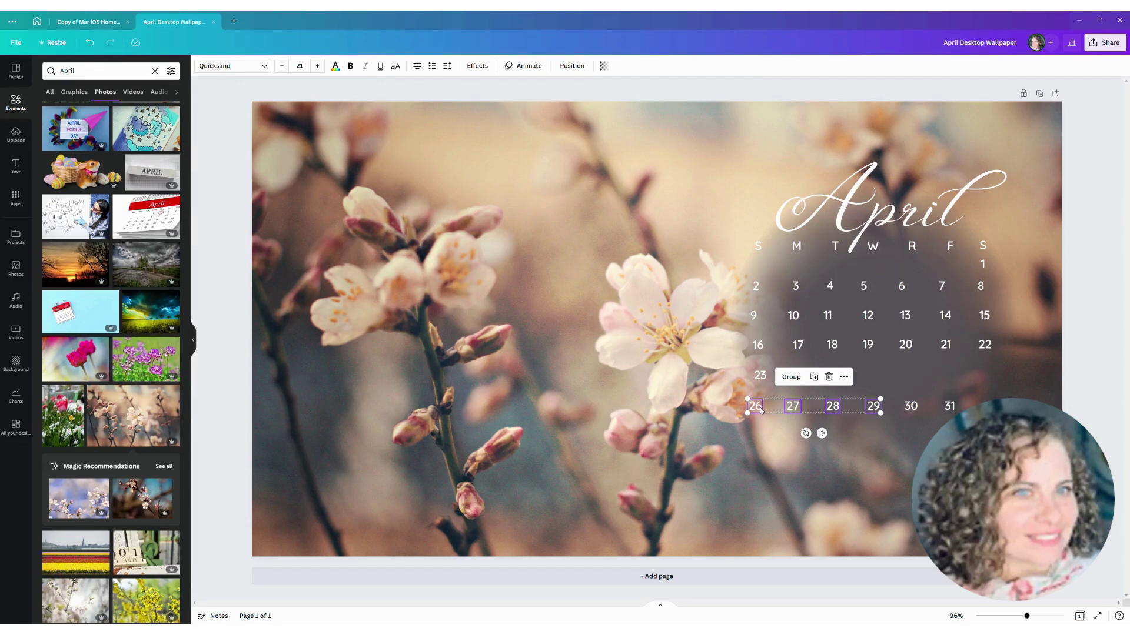
left_click_drag(764, 412, 879, 382)
Step: Place date 30 alone under Sunday and delete the extra date 31
left_click(912, 406)
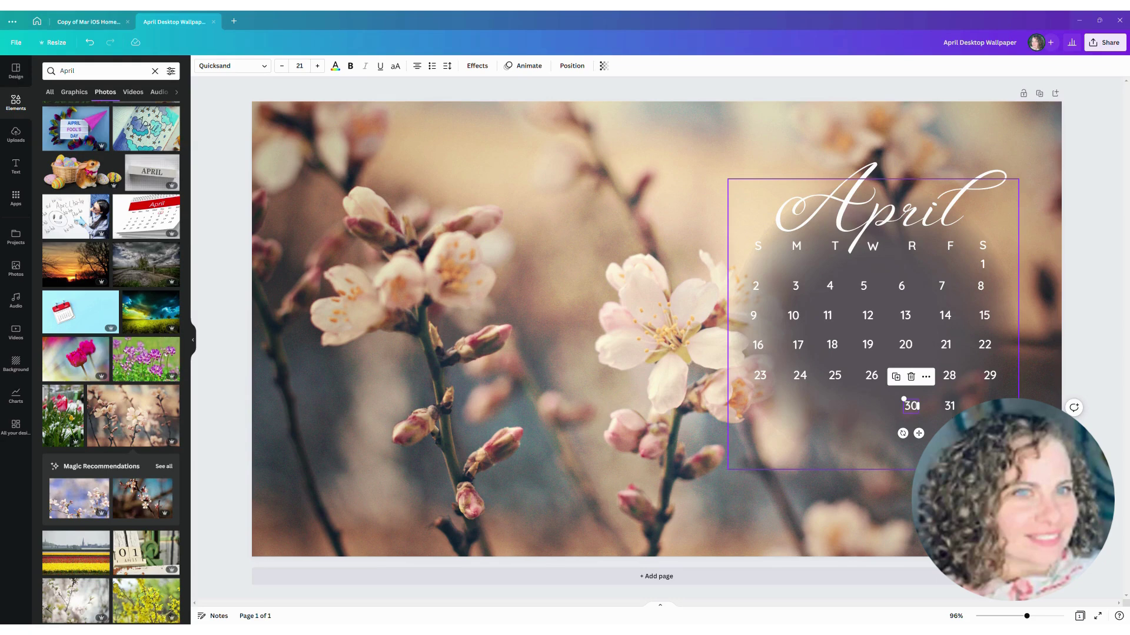
left_click_drag(913, 411, 766, 416)
left_click(948, 410)
key("Delete")
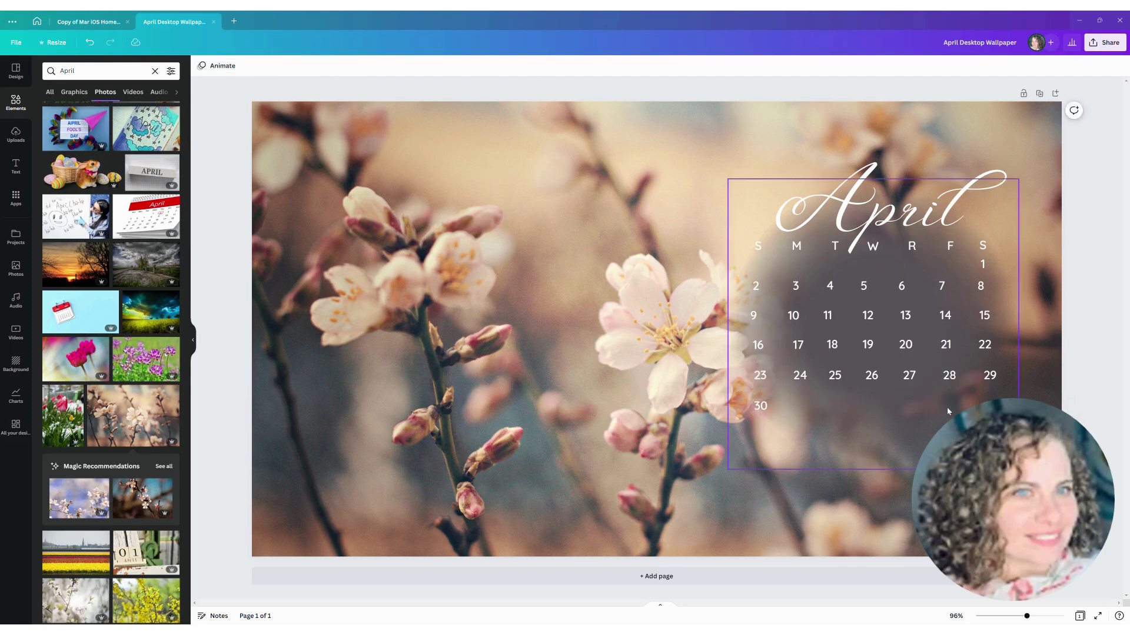
Step: Tidy dates 2, 9, 16, 23 and 30 into one evenly spaced column
left_click(948, 410)
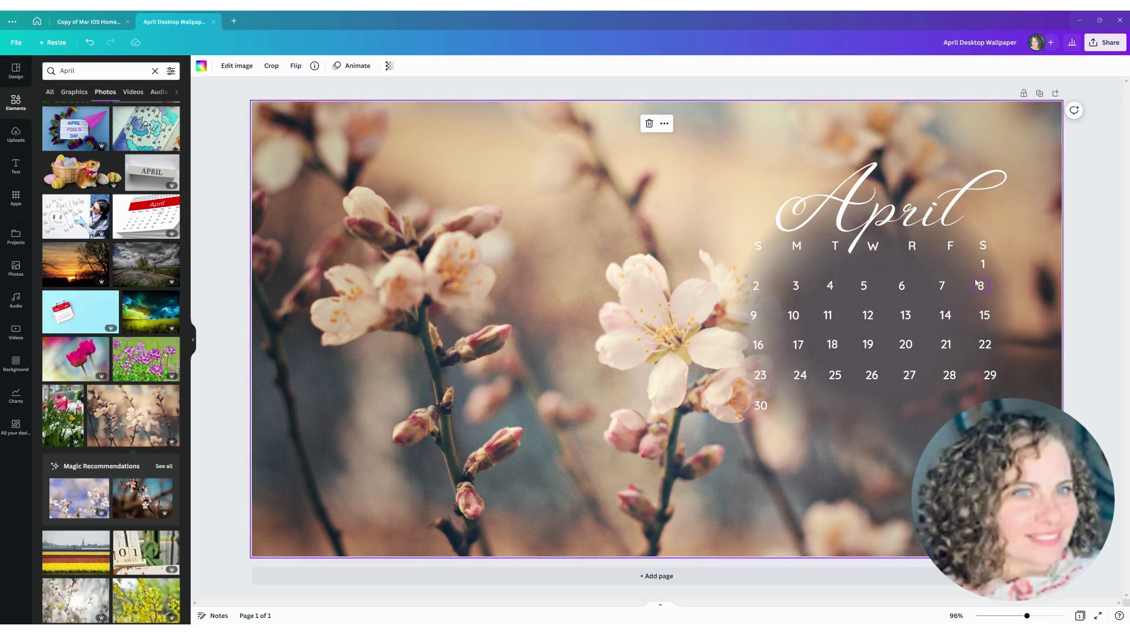
left_click(756, 287)
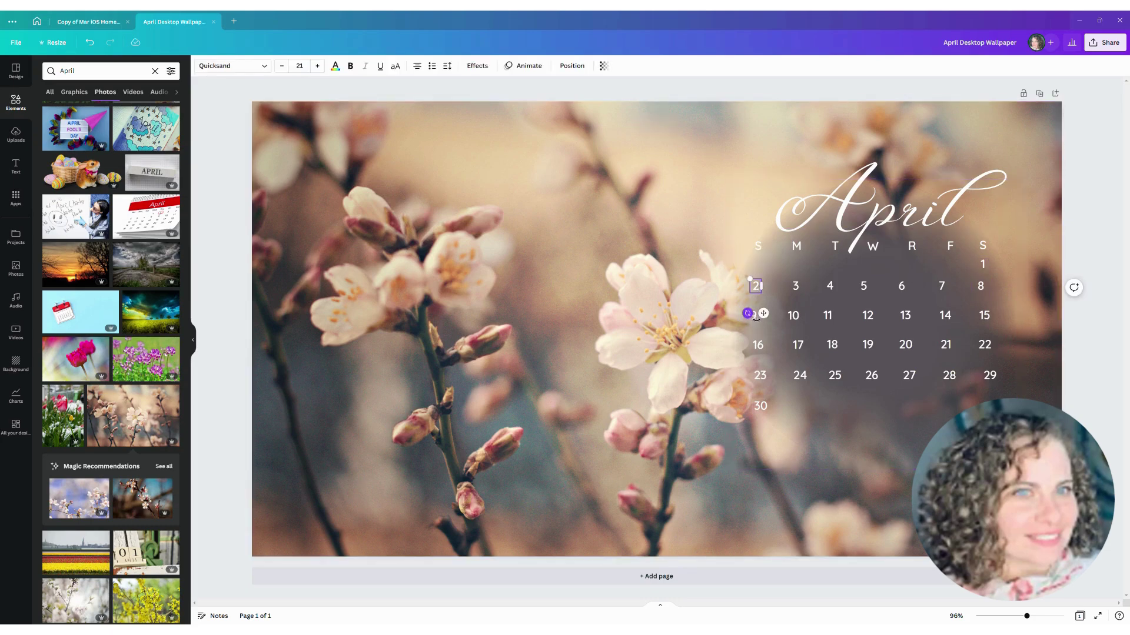
left_click(754, 316, "shift")
left_click(758, 346, "shift")
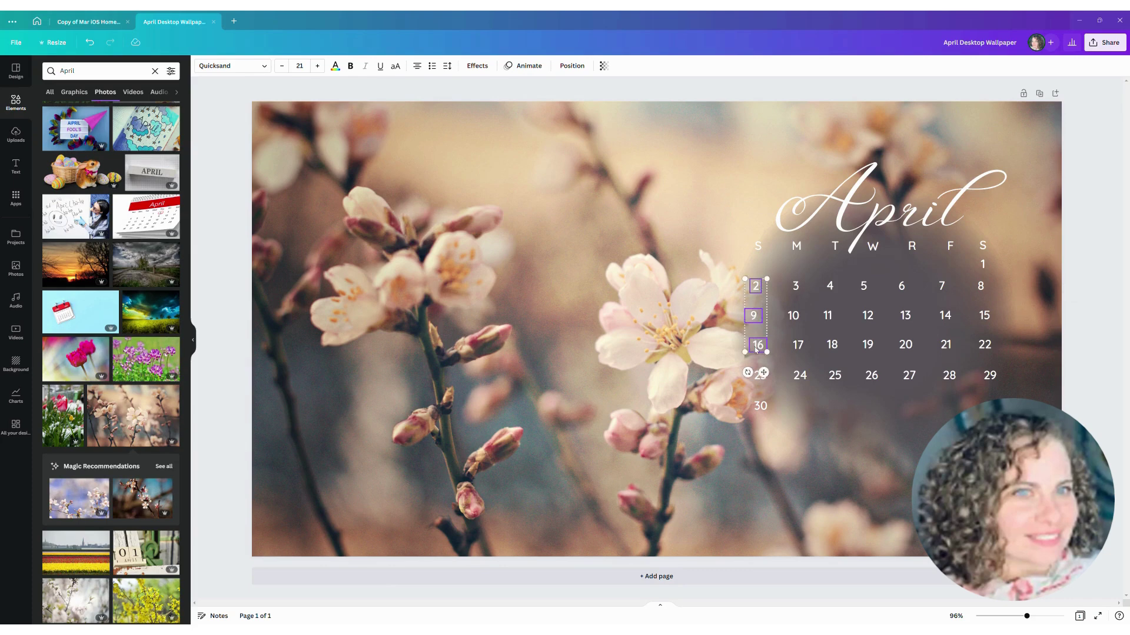
left_click(762, 380, "shift")
left_click(760, 406, "shift")
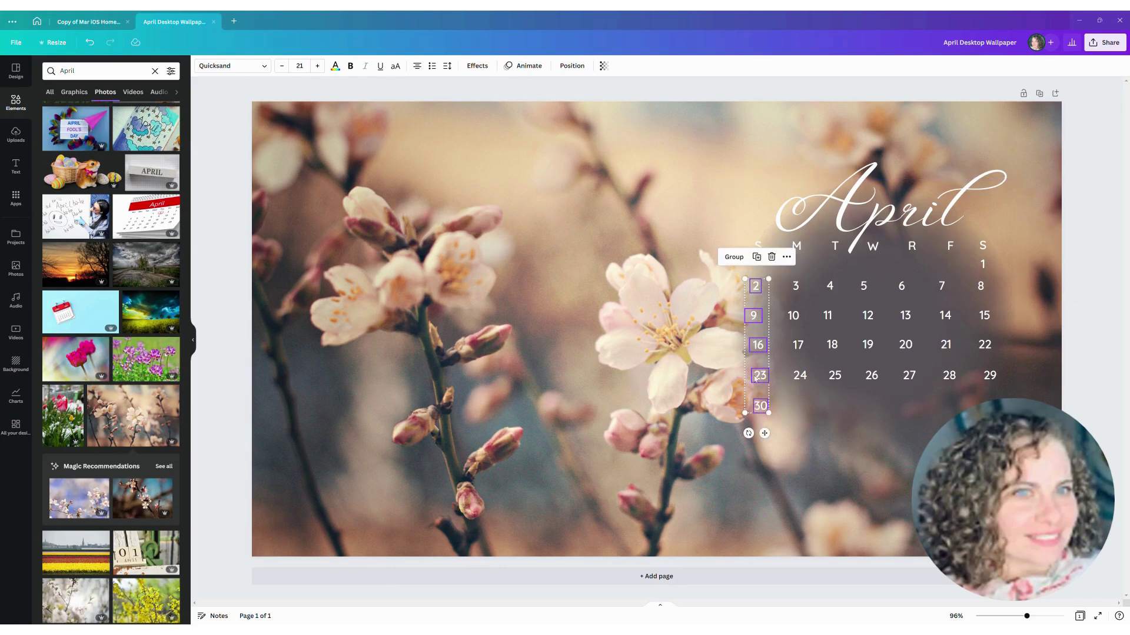
left_click(572, 66)
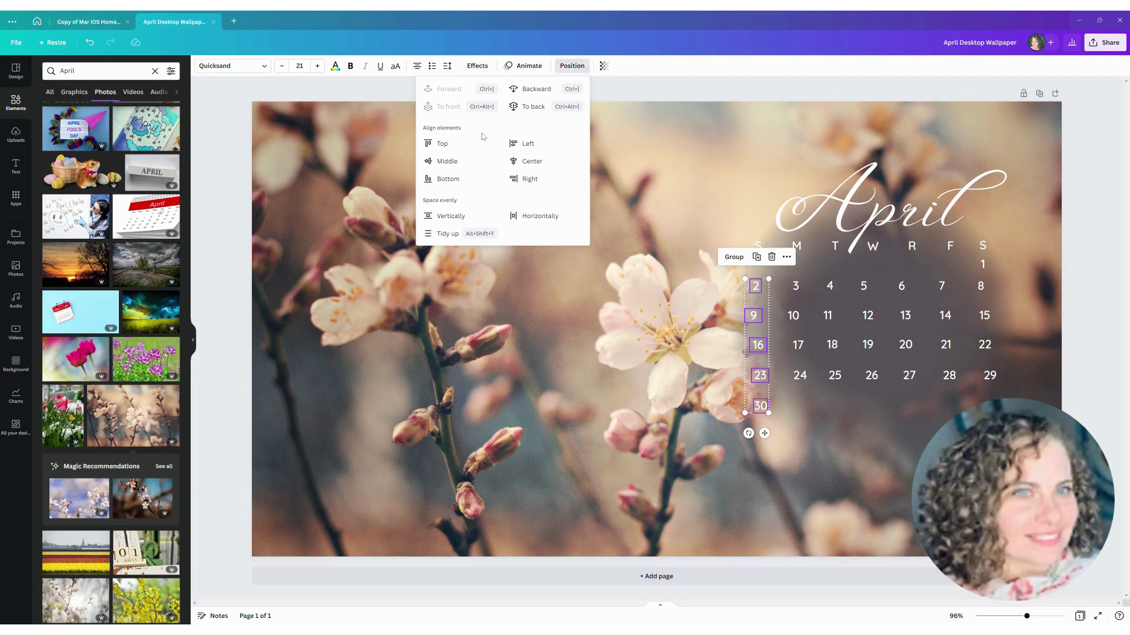
left_click(450, 234)
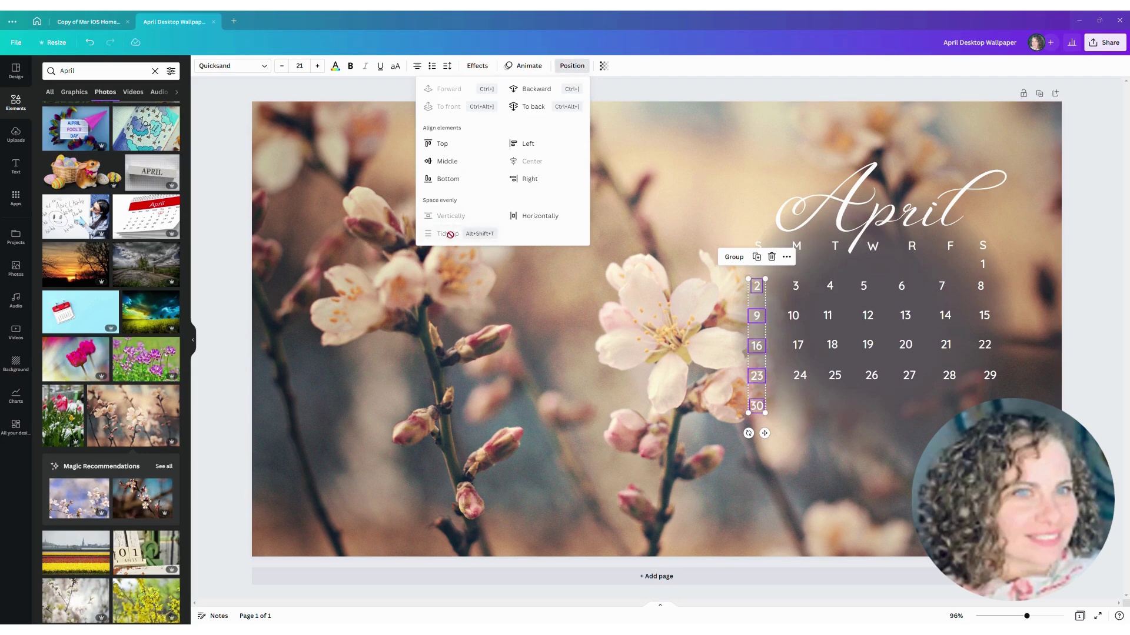
left_click(694, 505)
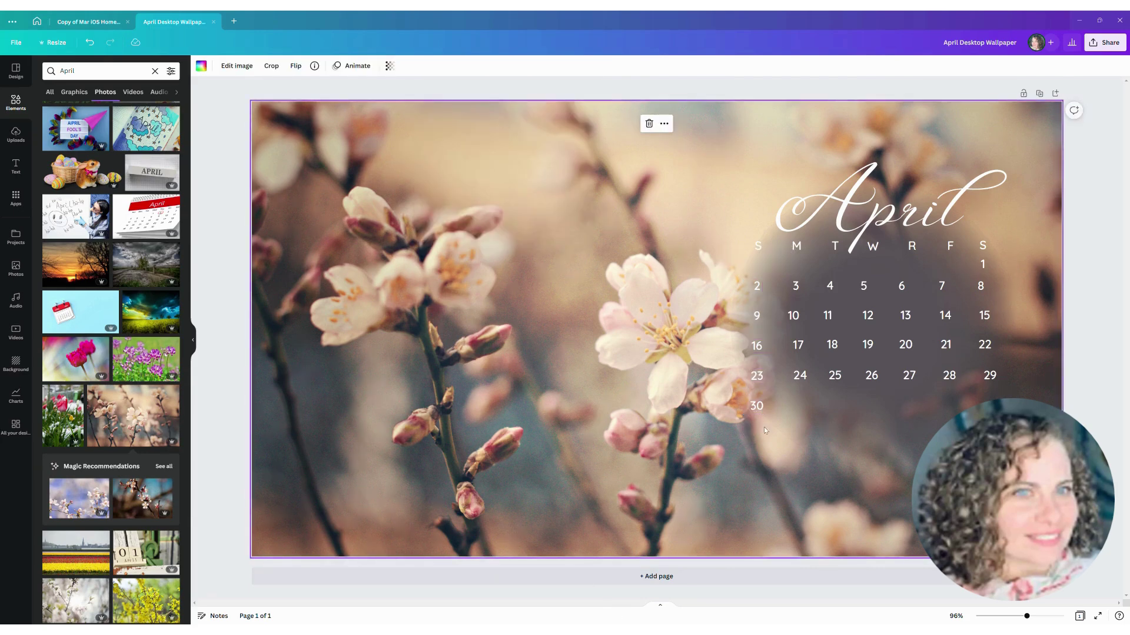
Step: Tidy dates 3, 10, 17 and 24 into one evenly spaced column
left_click(796, 289)
left_click(794, 316, "shift")
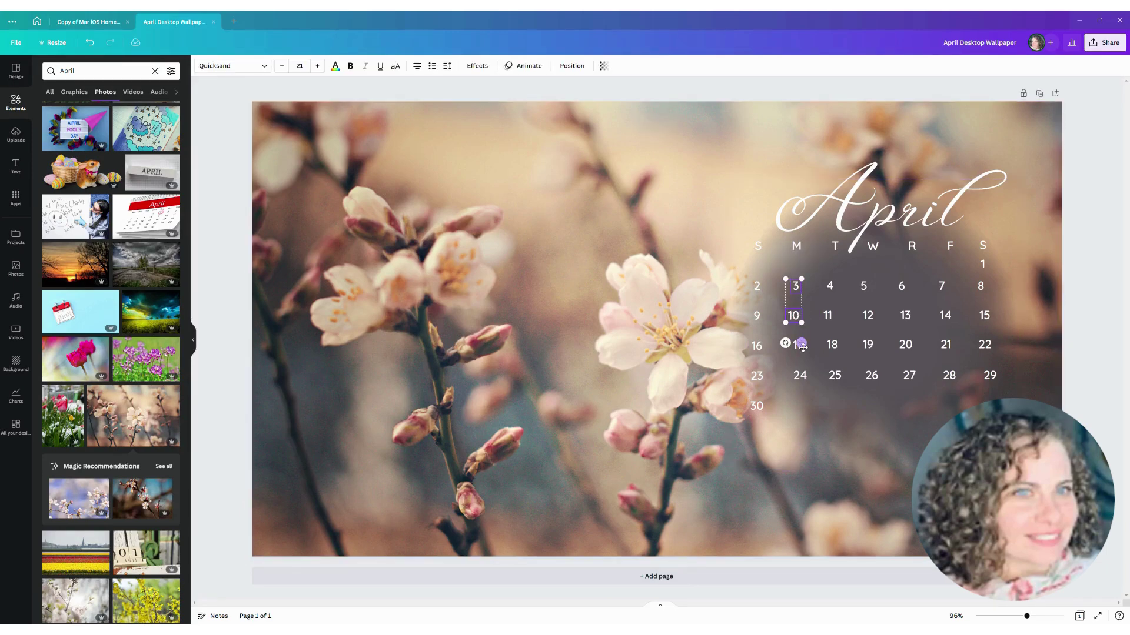
left_click(799, 346, "shift")
left_click(800, 377, "shift")
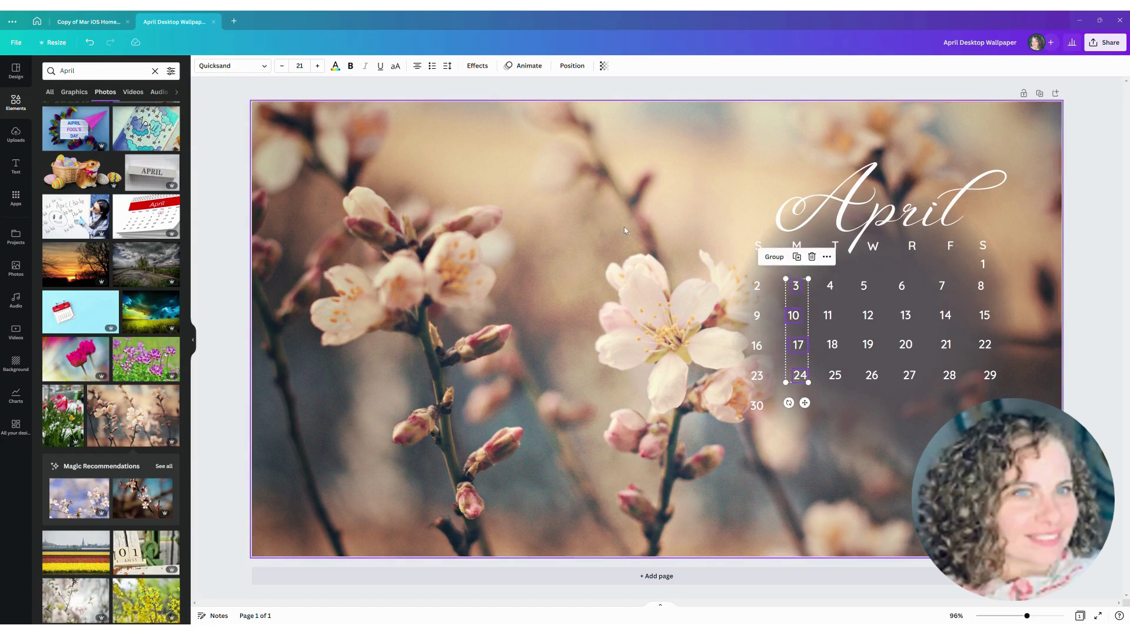
left_click(572, 66)
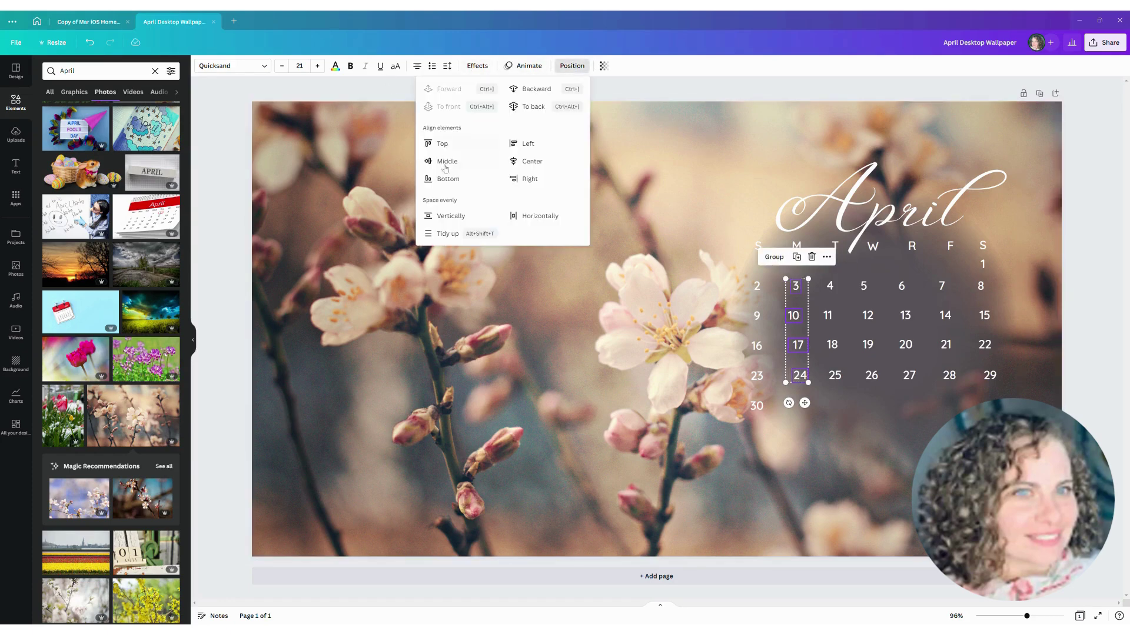
left_click(446, 234)
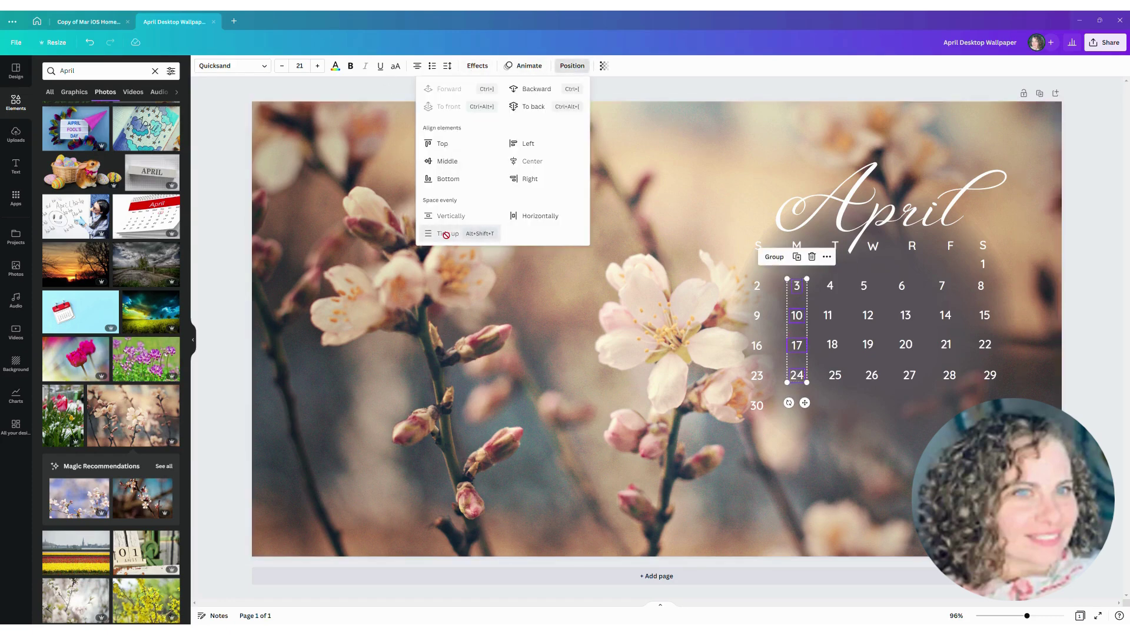
left_click(752, 449)
Step: Tidy dates 4, 11, 18 and 25 into one straight column
double_click(831, 286)
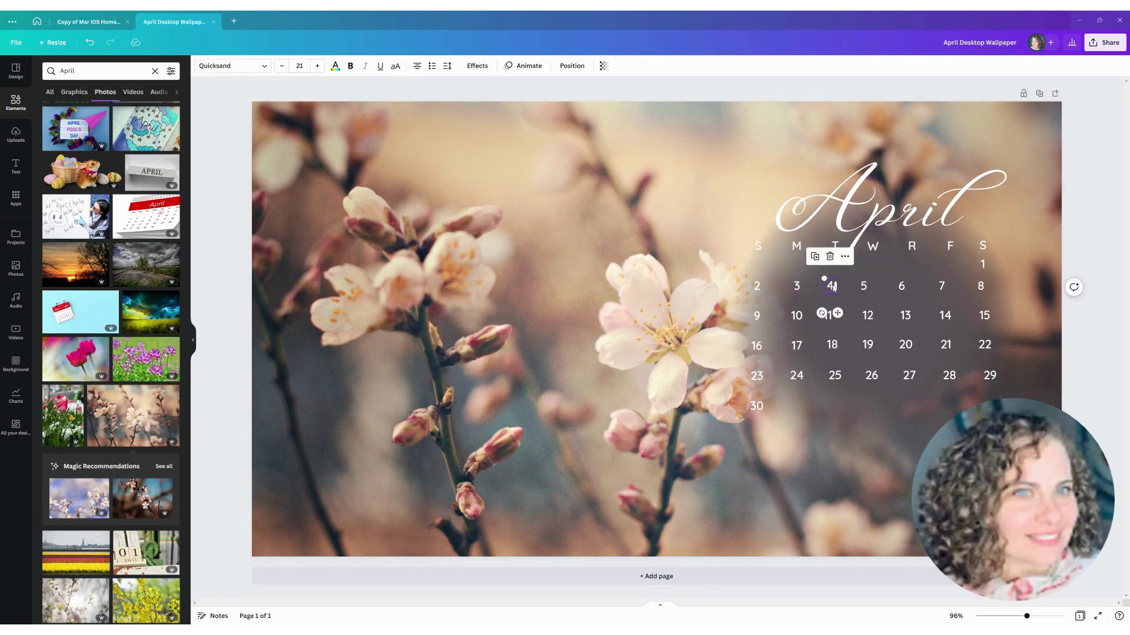
left_click(827, 317, "shift")
left_click(831, 345, "shift")
left_click(834, 376, "shift")
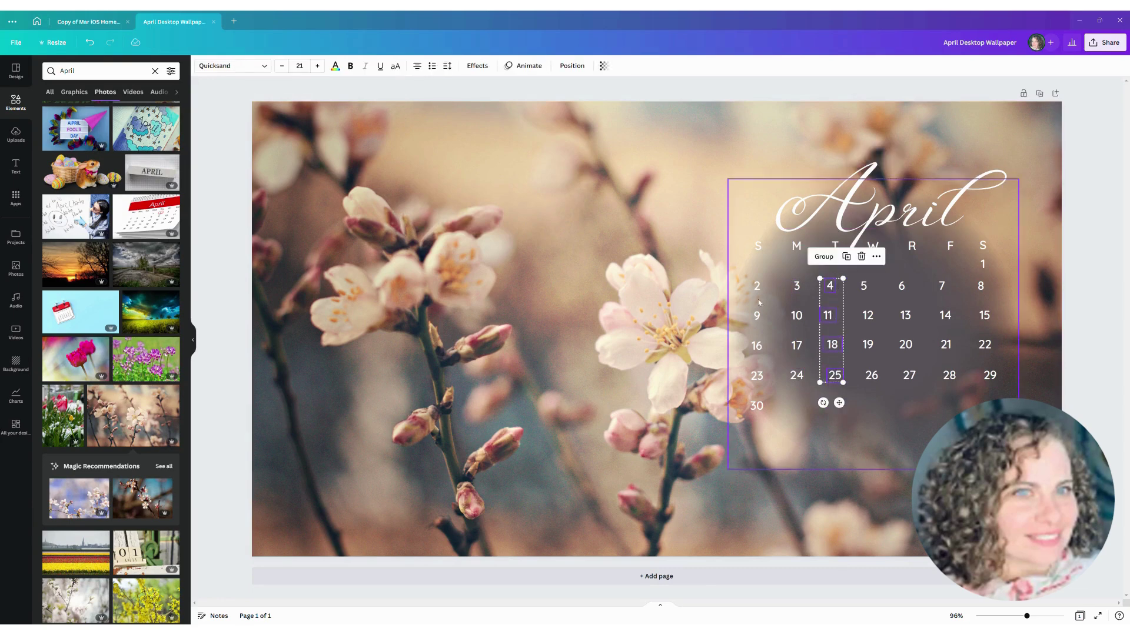
left_click(572, 65)
left_click(452, 235)
Step: Tidy dates 5, 12, 19 and 26 into one evenly spaced column
left_click(863, 286)
left_click(867, 316, "shift")
left_click(866, 348, "shift")
left_click(871, 375, "shift")
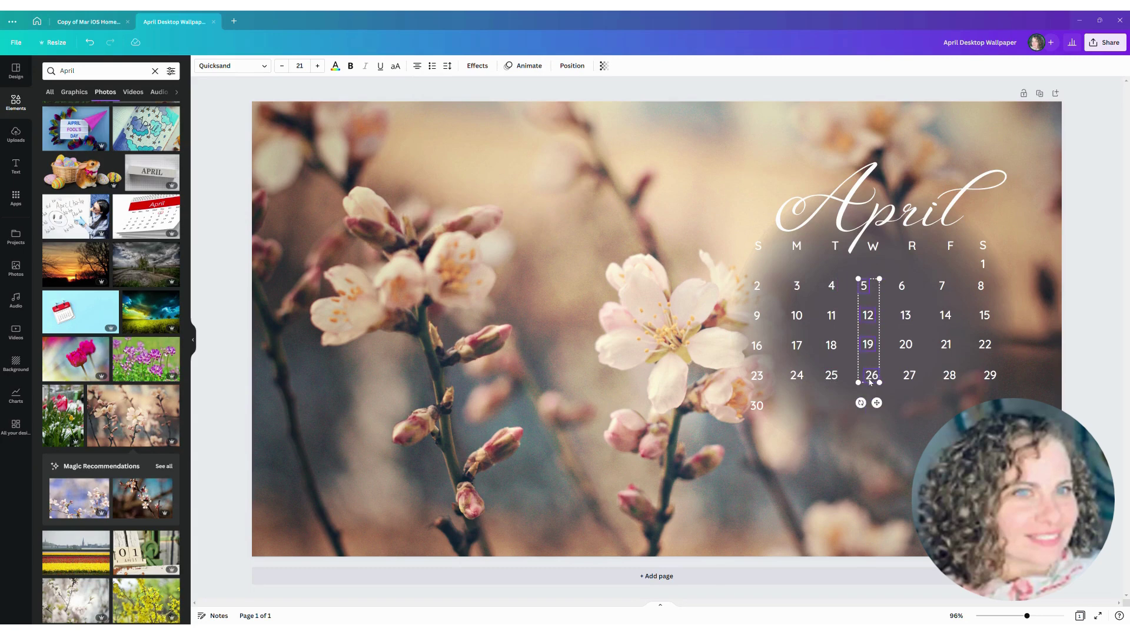
left_click(565, 66)
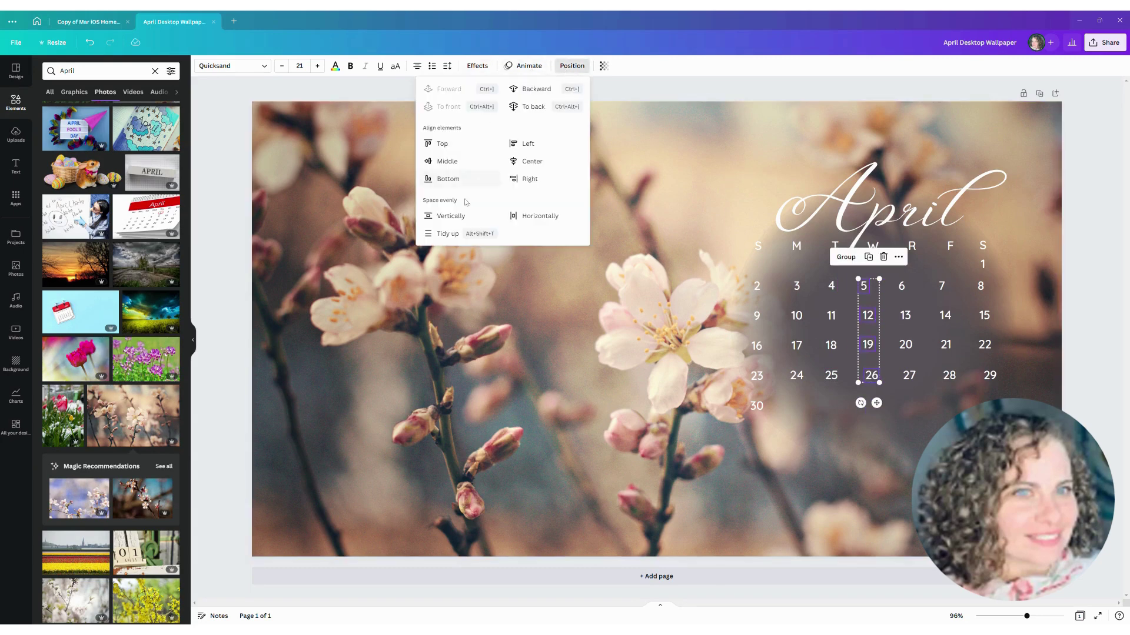
left_click(457, 235)
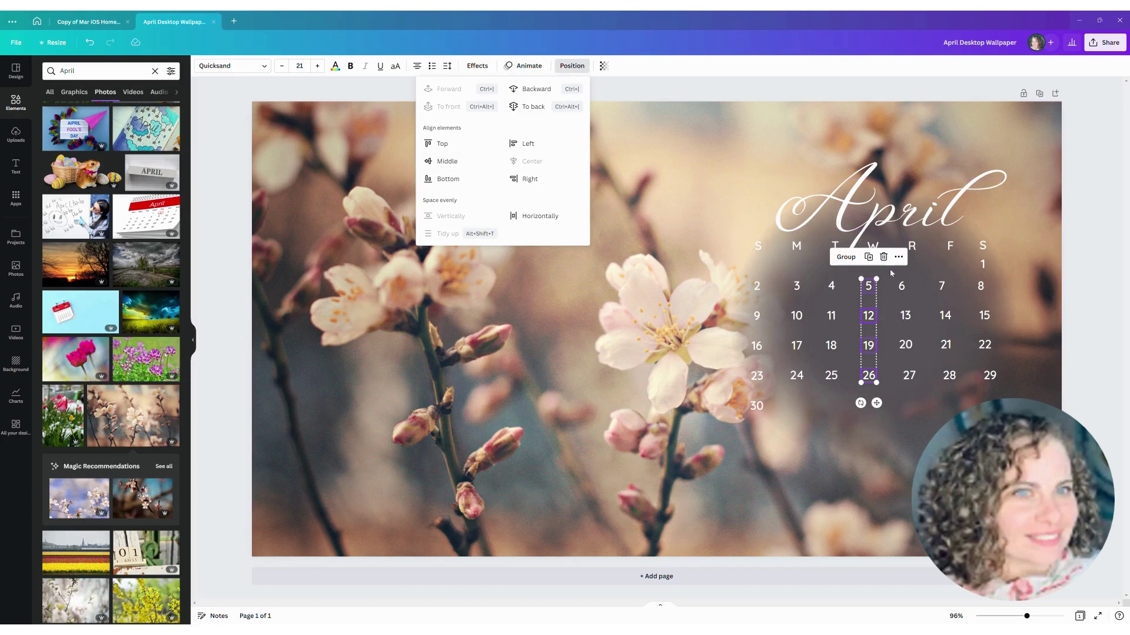
Step: Tidy dates 6, 13, 20 and 27 into one straight column
left_click(902, 286)
left_click(904, 316, "shift")
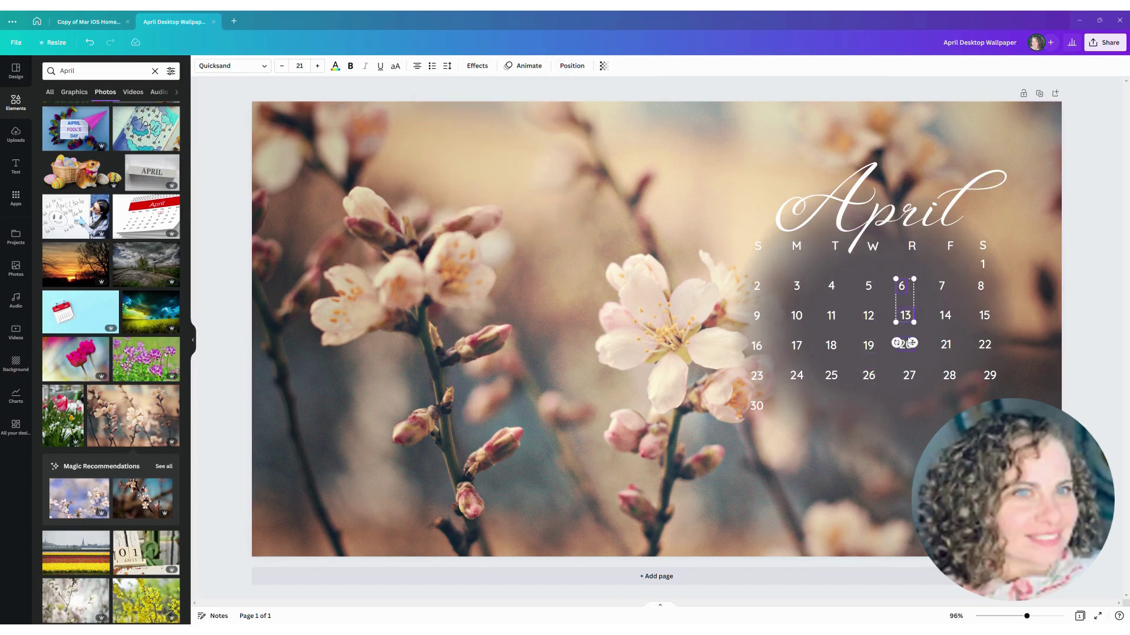
left_click(905, 345, "shift")
left_click(914, 382, "shift")
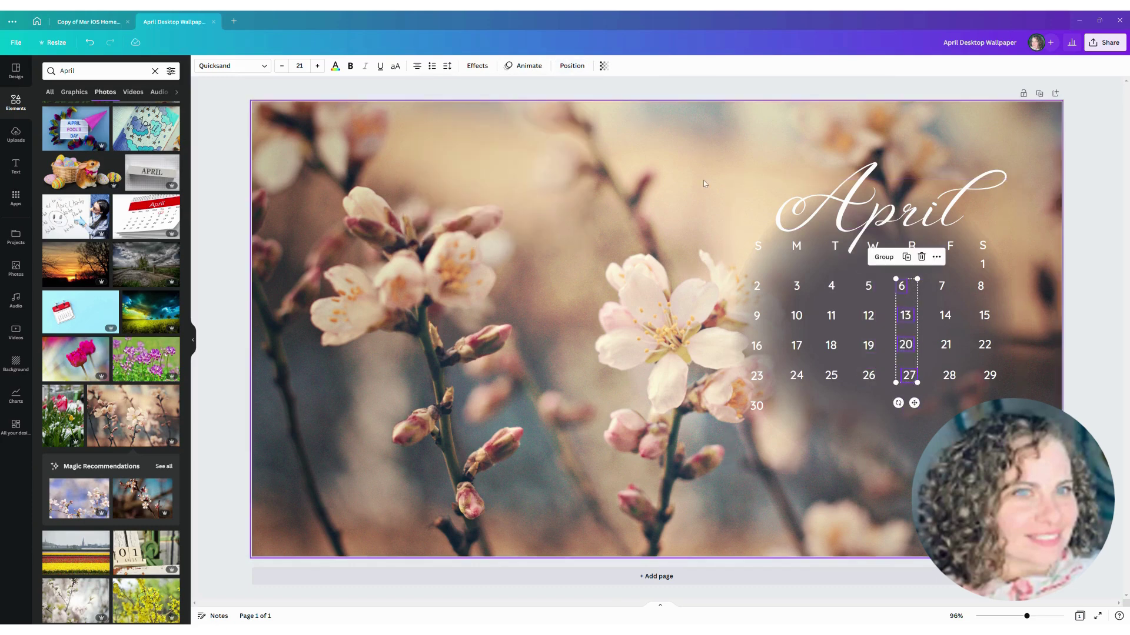
left_click(572, 66)
left_click(451, 234)
Step: Tidy dates 7, 14, 21 and 28 into one straight column
left_click(942, 286)
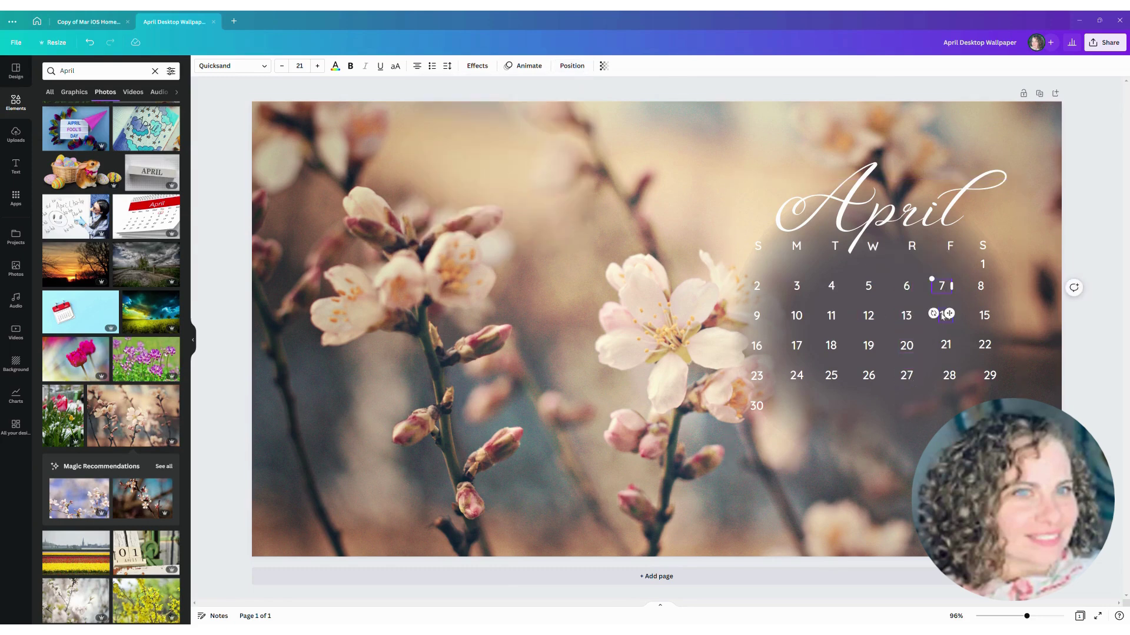
left_click(945, 316, "shift")
left_click(943, 347, "shift")
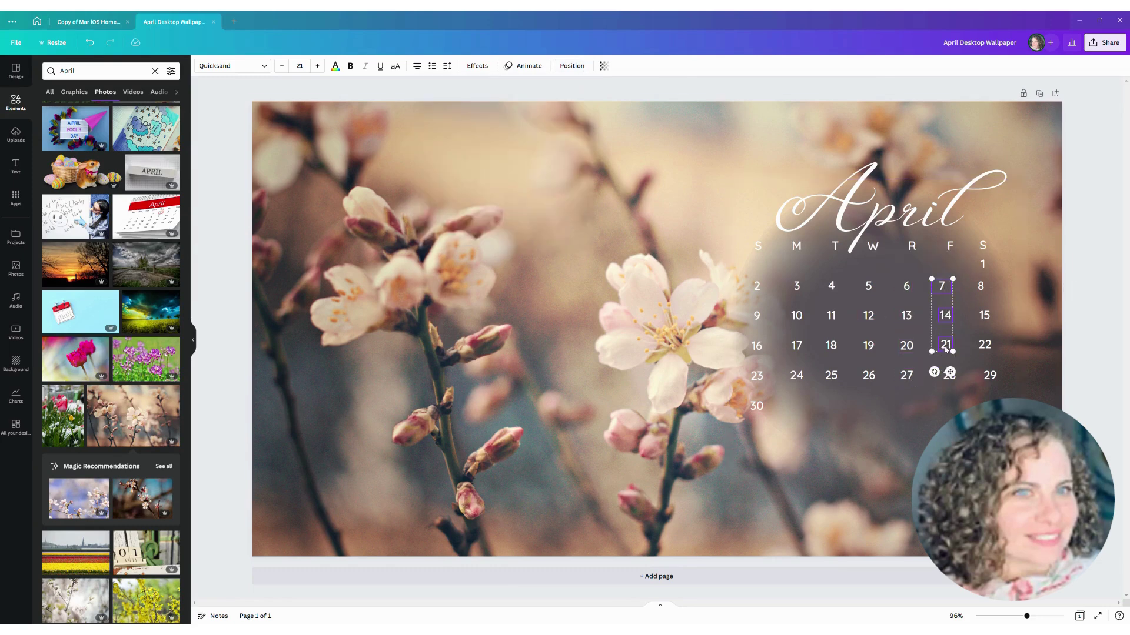
left_click(948, 378, "shift")
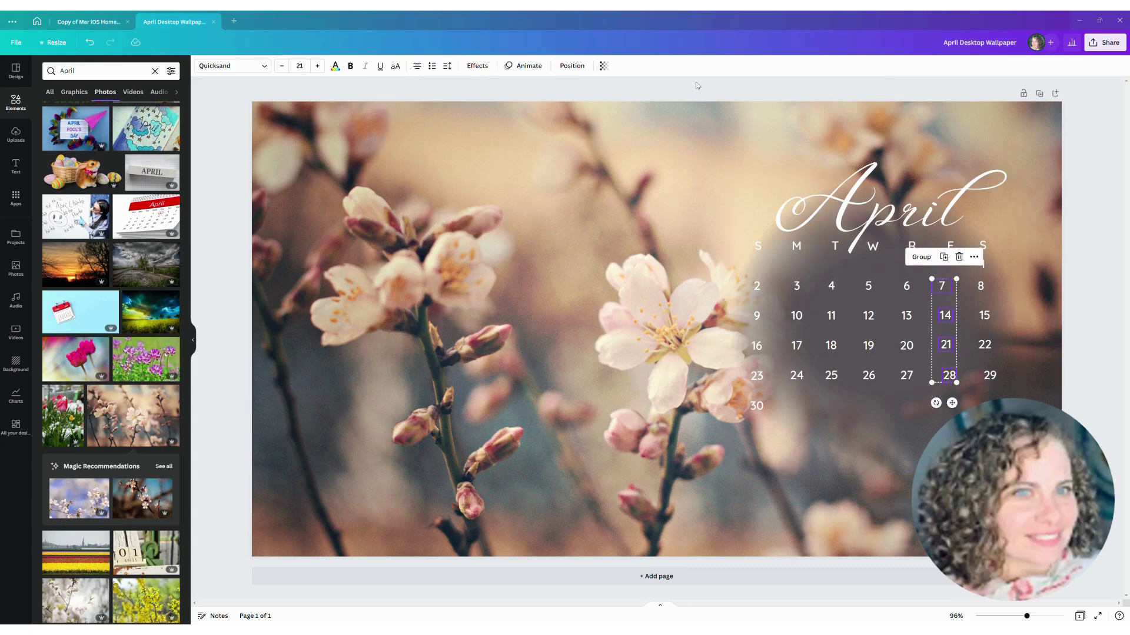
left_click(569, 66)
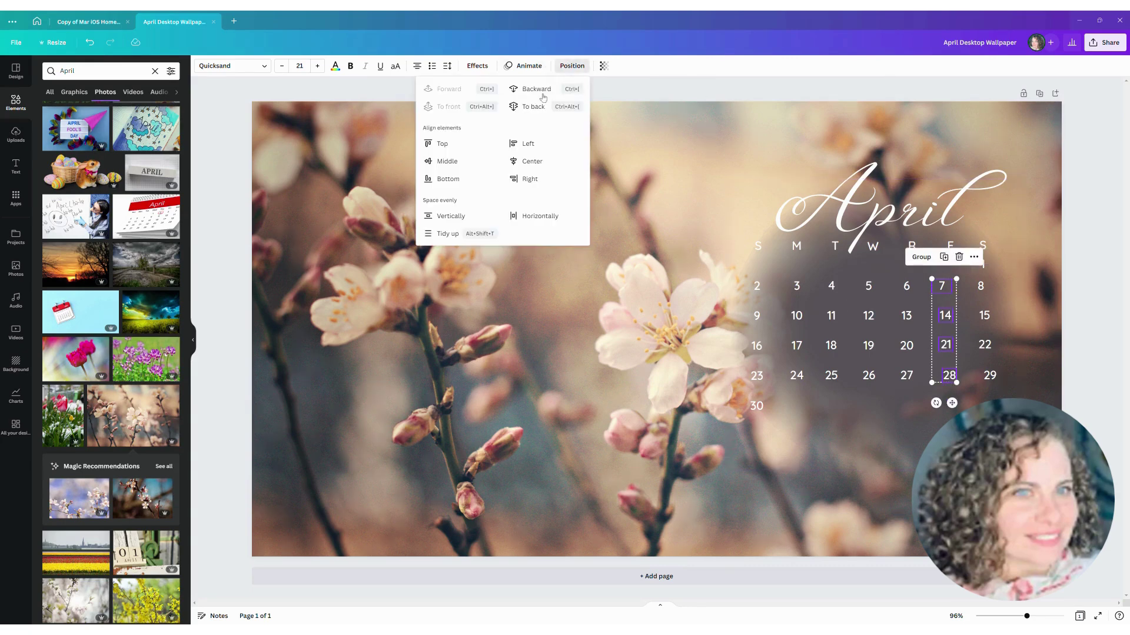
left_click(463, 233)
Step: Nudge date 8, then tidy the Saturday dates 1 to 29 into an even column
left_click(977, 289)
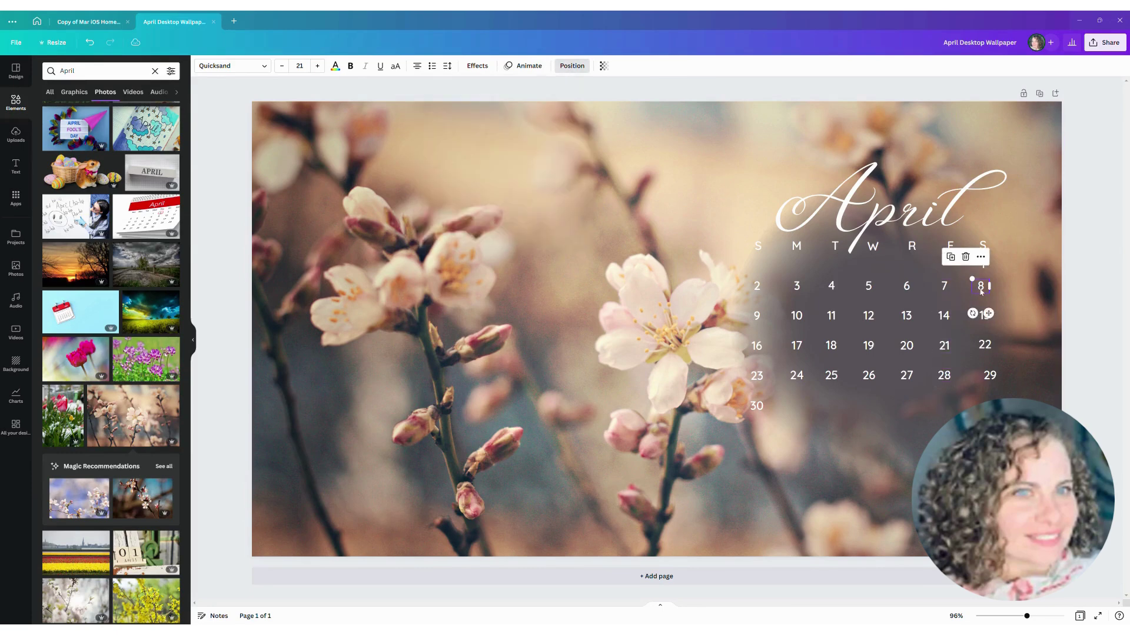
mouse_move(979, 291)
left_mouse_down()
mouse_move(981, 272)
mouse_move(983, 290)
left_mouse_up()
left_click(983, 264, "shift")
left_click(984, 317, "shift")
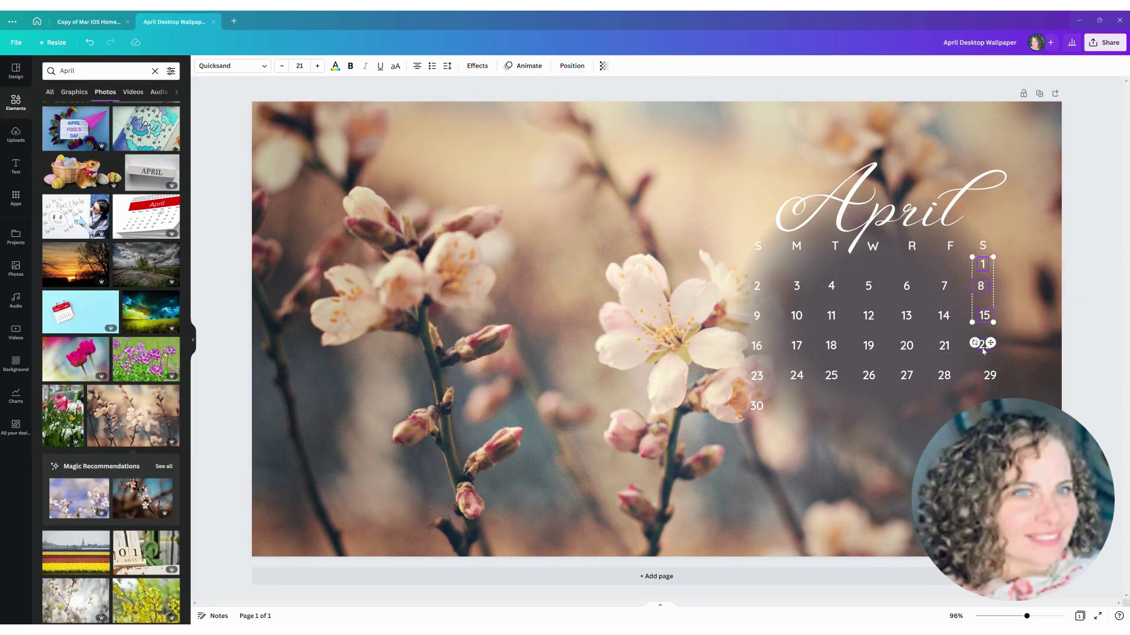
left_click(983, 346, "shift")
left_click(989, 378, "shift")
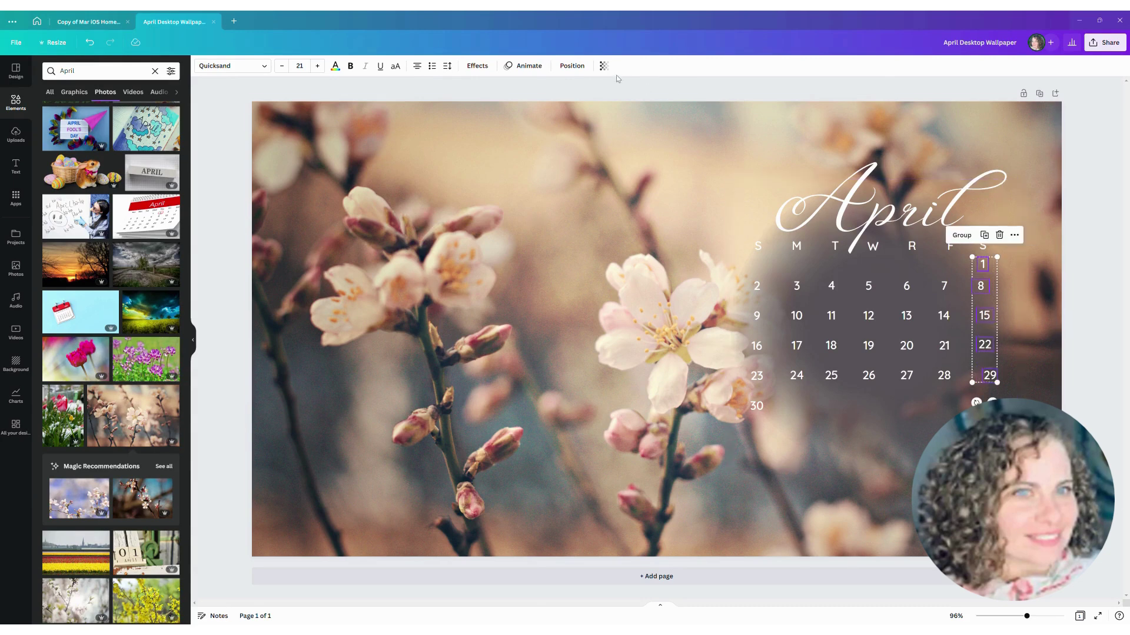
left_click(564, 66)
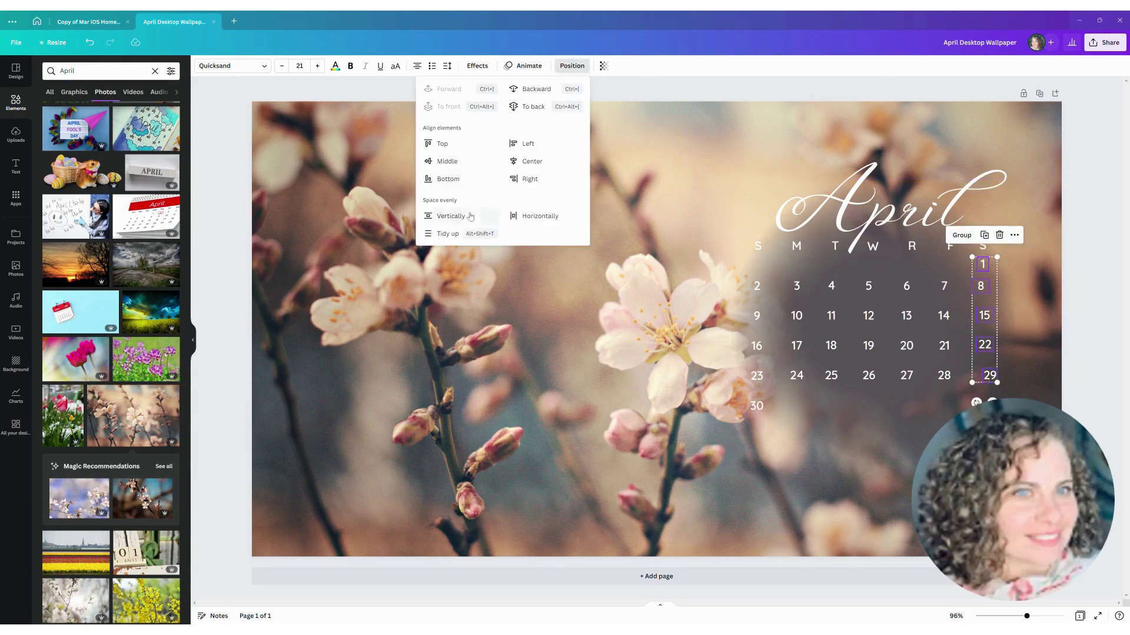
left_click(447, 233)
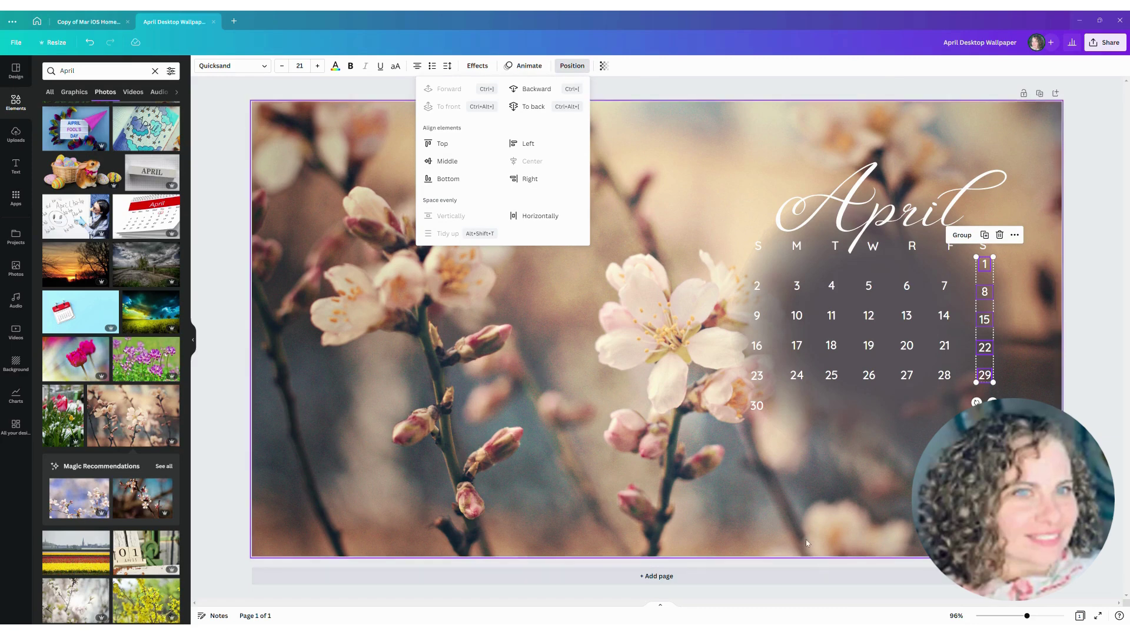
Step: Compare Photo colors tints on the calendar panel and settle on light beige
left_click(836, 450)
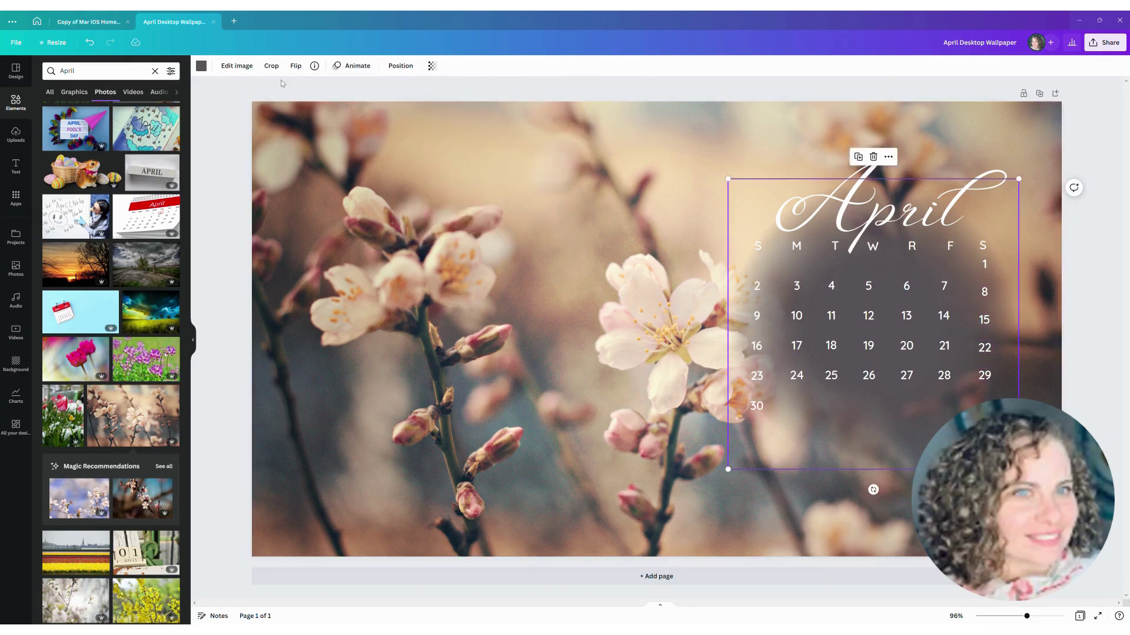
left_click(201, 66)
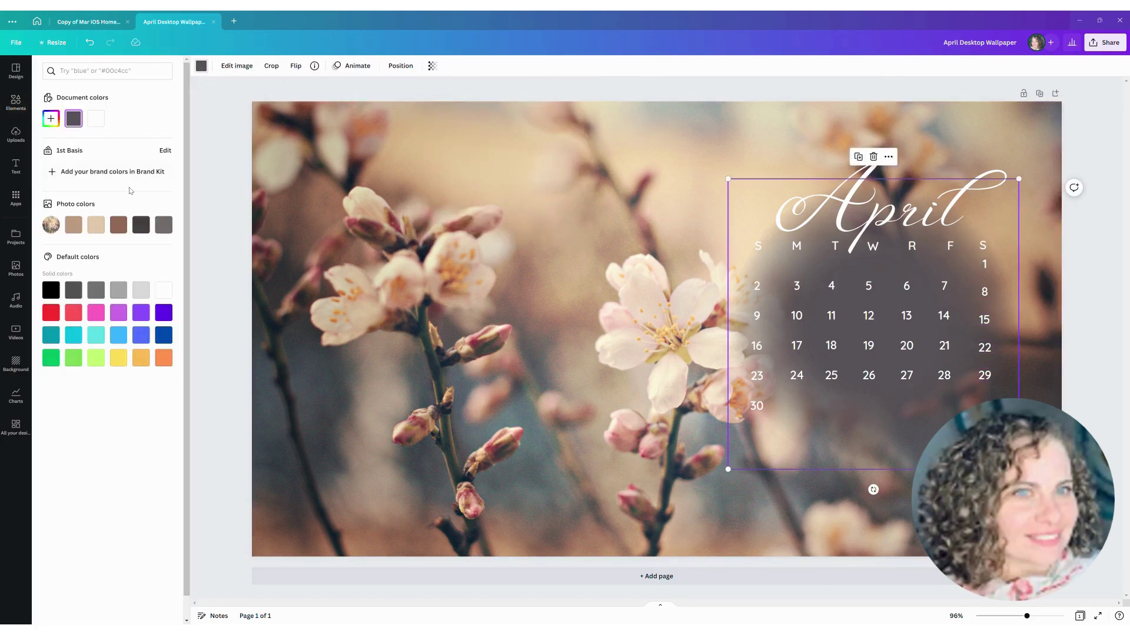
left_click(118, 227)
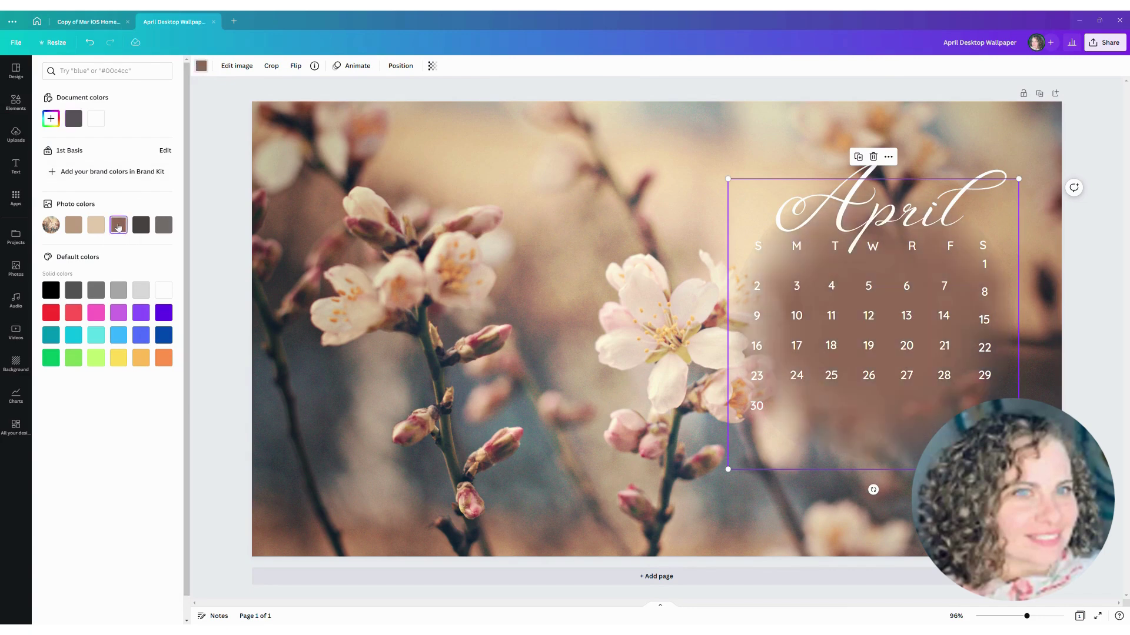
left_click(140, 225)
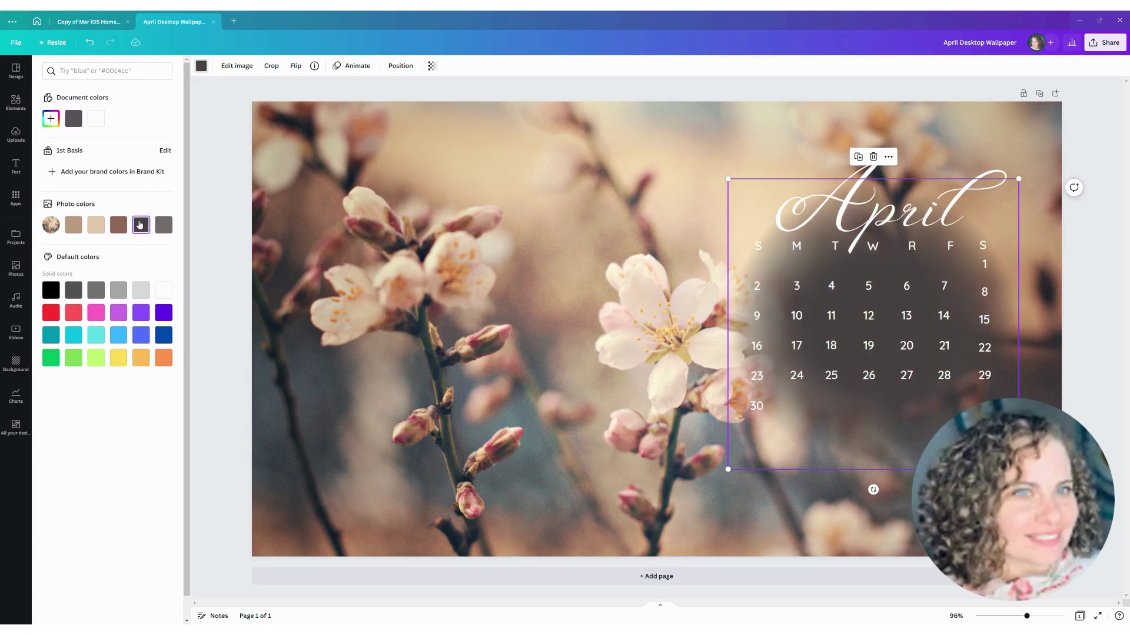
left_click(165, 227)
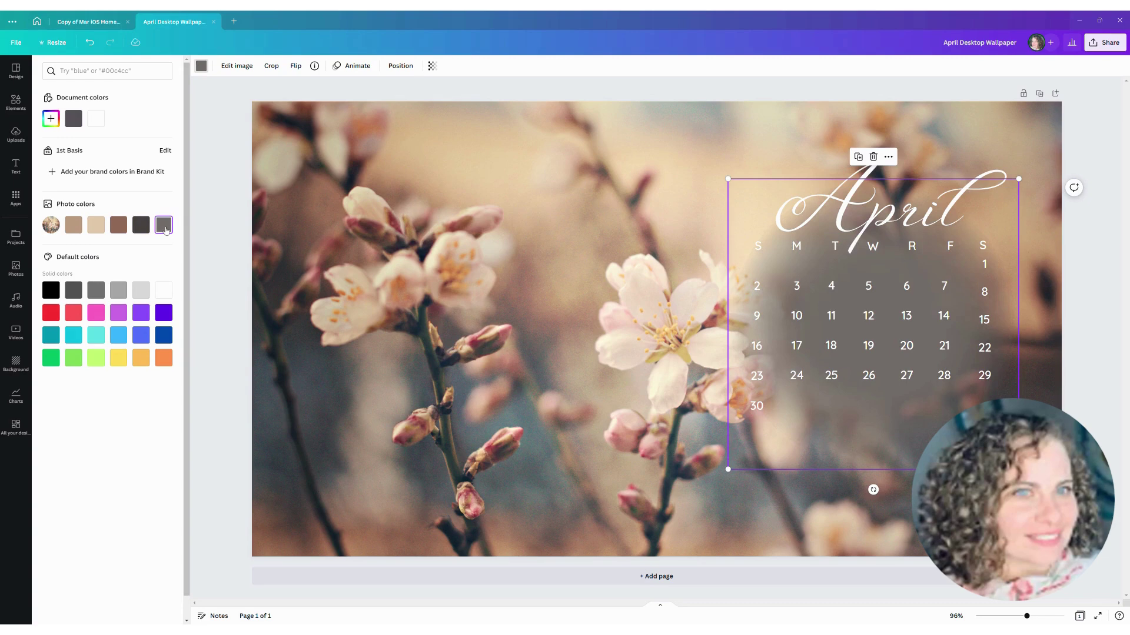
left_click(73, 228)
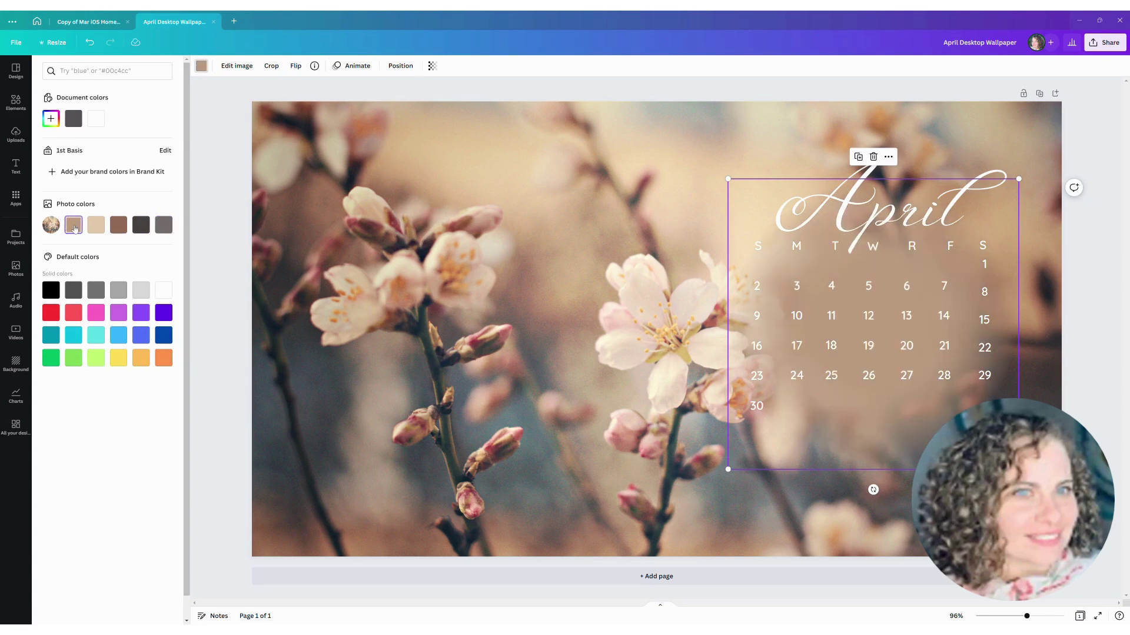
left_click(102, 228)
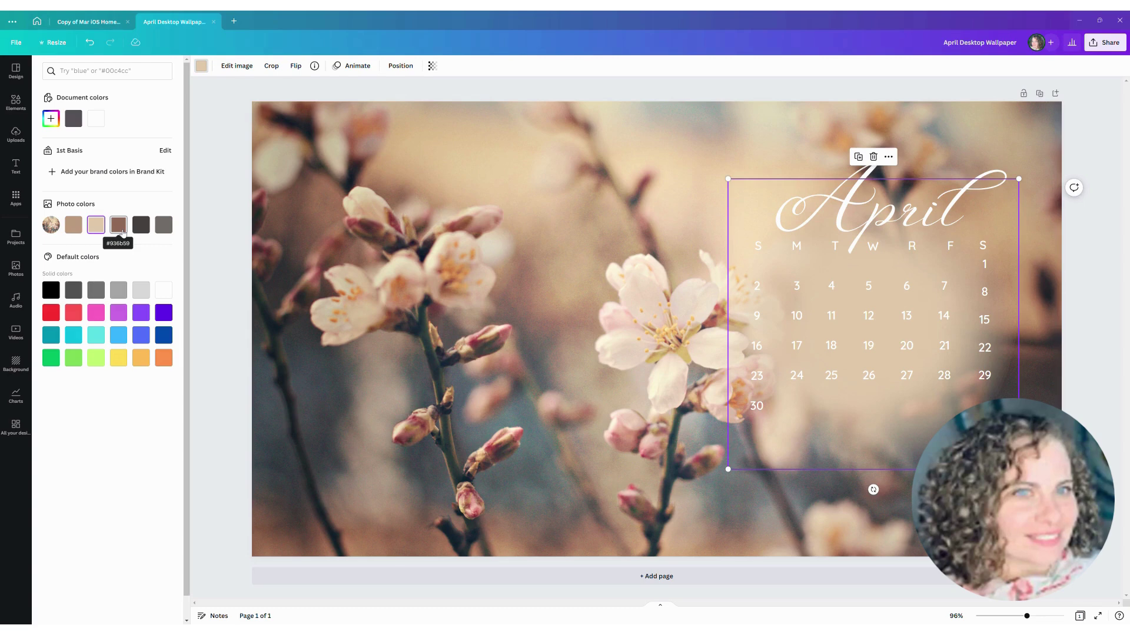
Step: Move the translucent panel aside to the left of the calendar
left_click(792, 197)
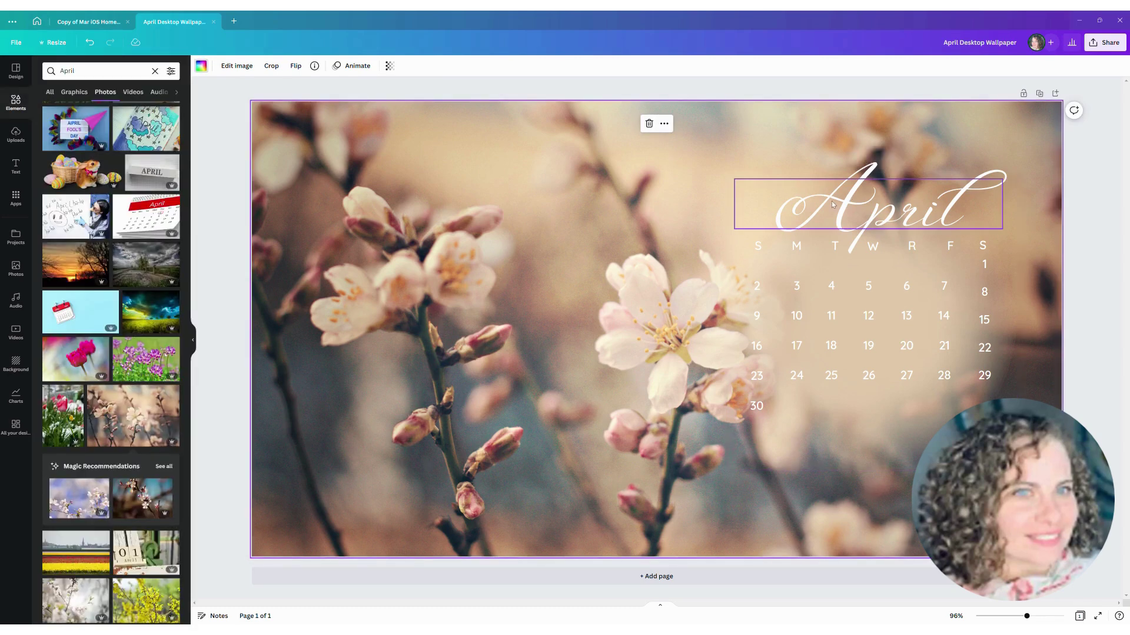
left_click(851, 213)
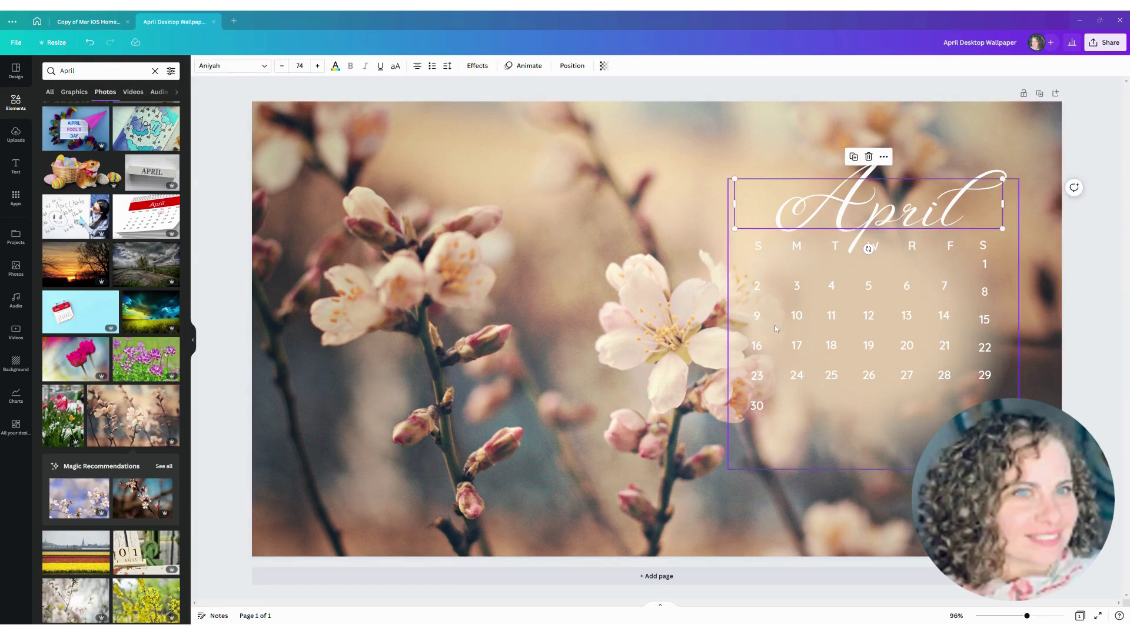
left_click(847, 437)
left_click_drag(848, 437, 357, 418)
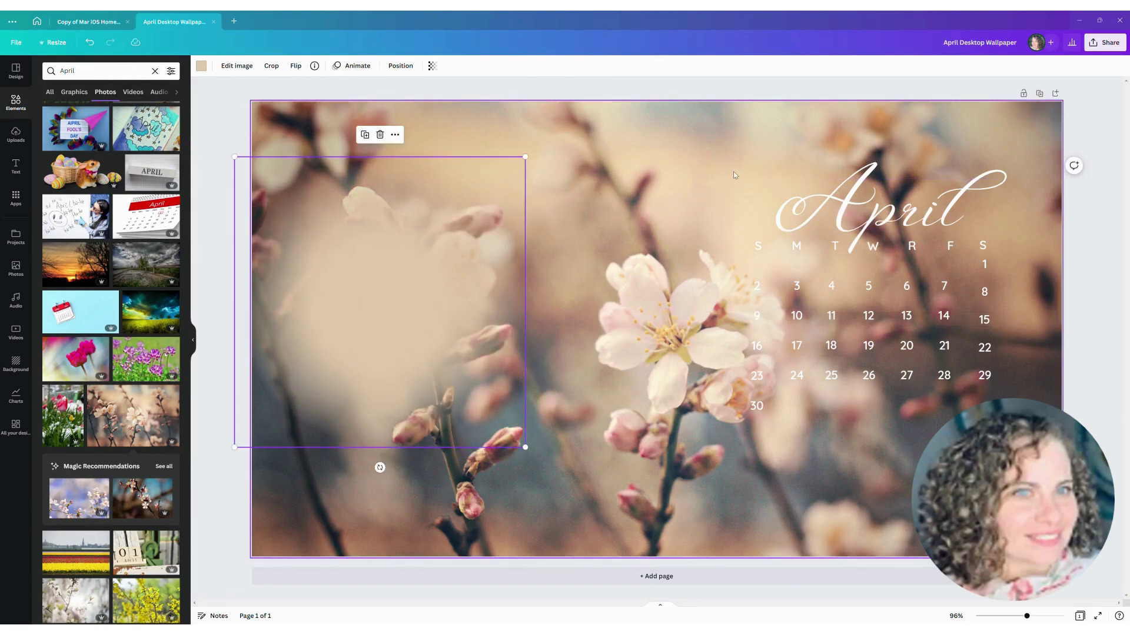
Step: Make the title and calendar text dark brown, then move the panel back behind it
left_click_drag(733, 171, 1004, 415)
left_click(336, 66)
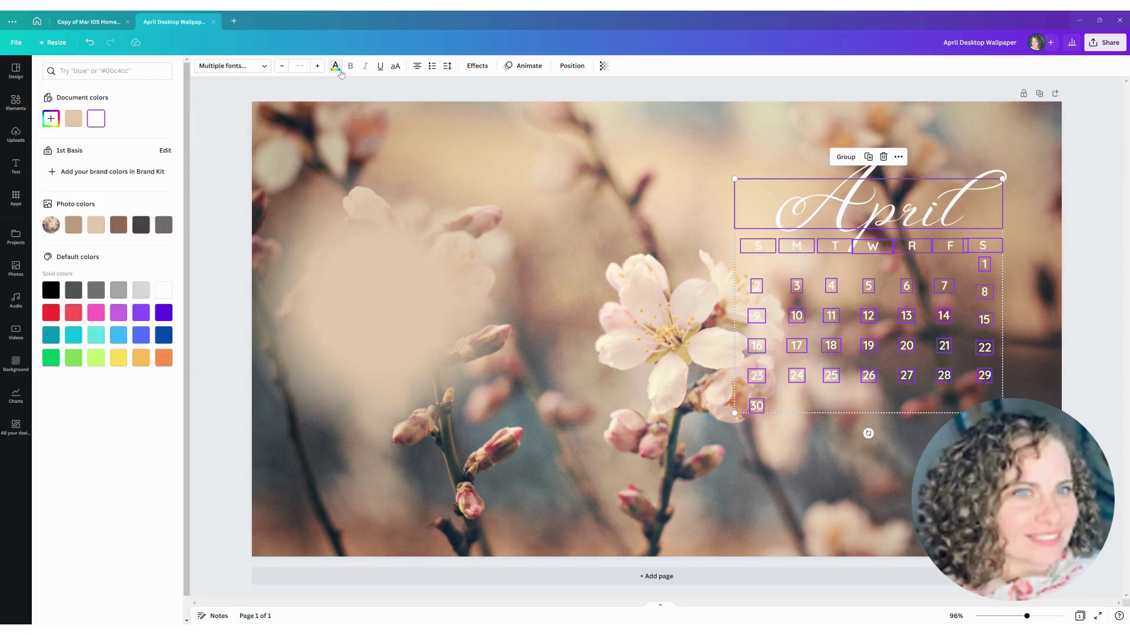
left_click(141, 225)
left_click_drag(393, 333, 877, 339)
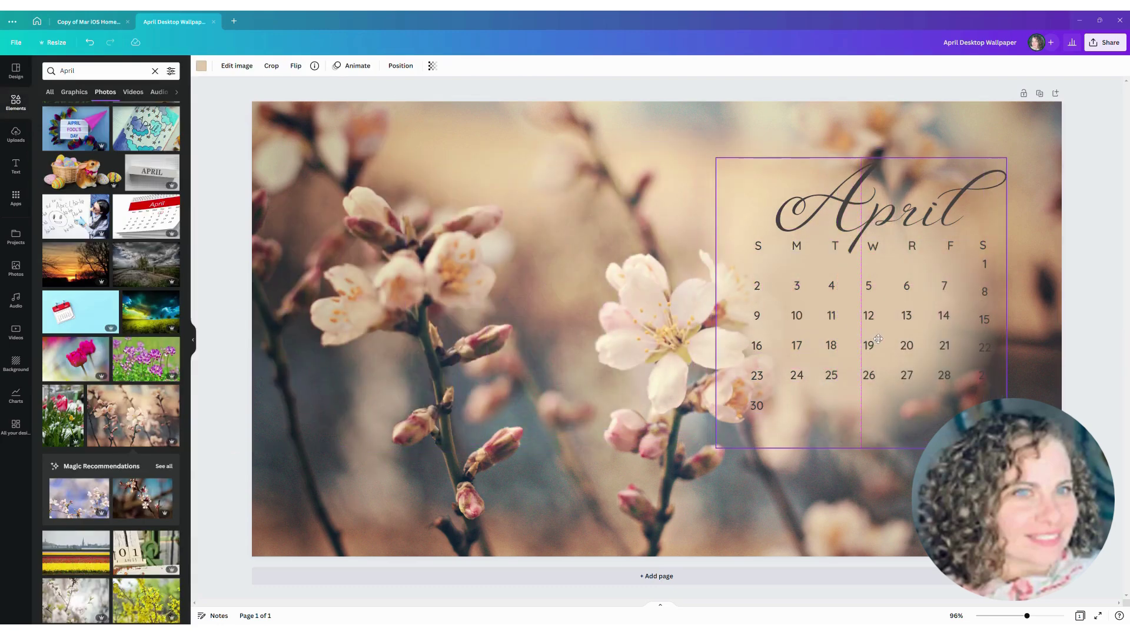
Step: Shift the beige panel slightly right behind the calendar and deselect it
left_click_drag(877, 339, 894, 339)
left_click(482, 198)
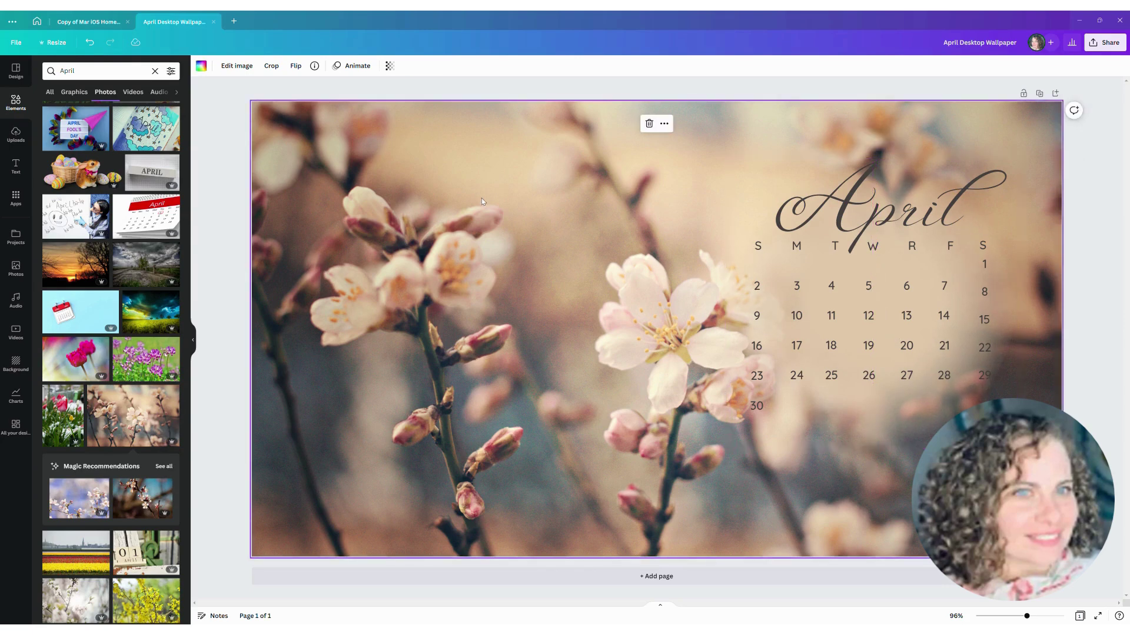